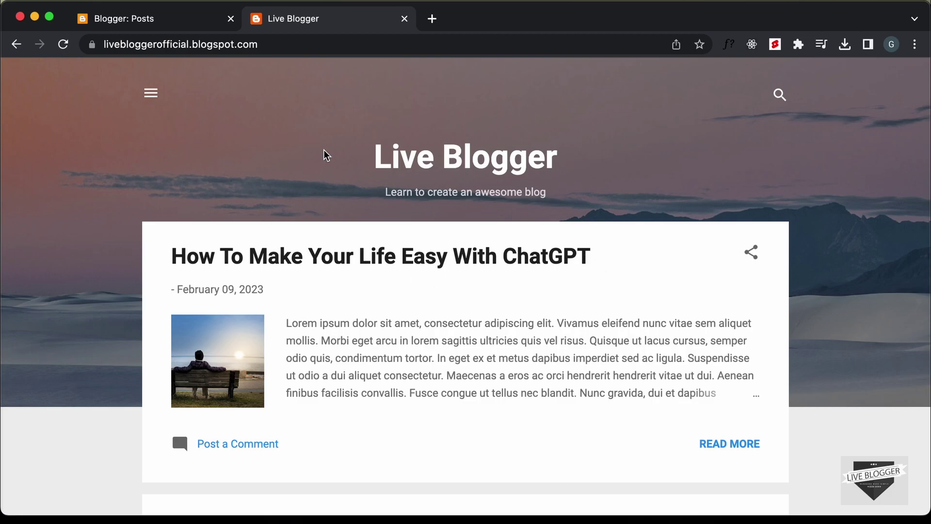
Step: Scroll the blog page, then switch to the Blogger posts list and scroll it
scroll(85, 310, "down", 20)
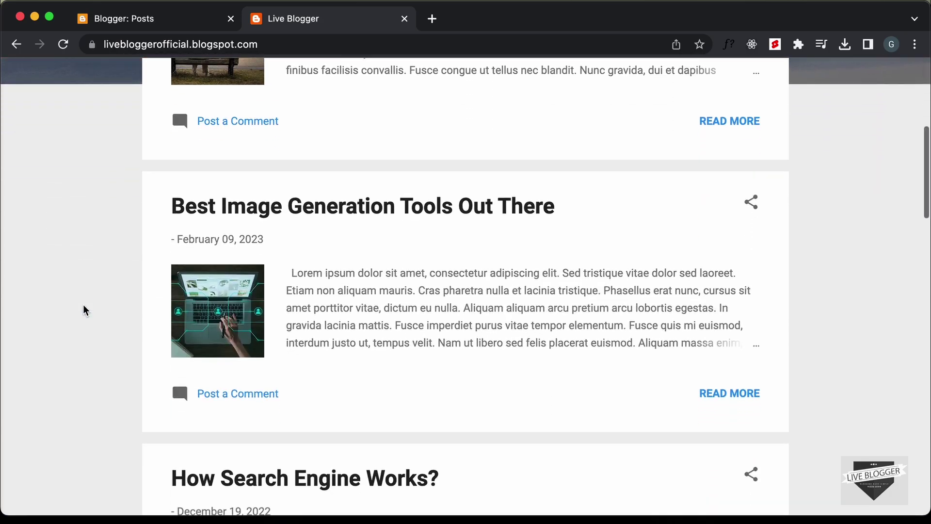
scroll(83, 310, "down", 8)
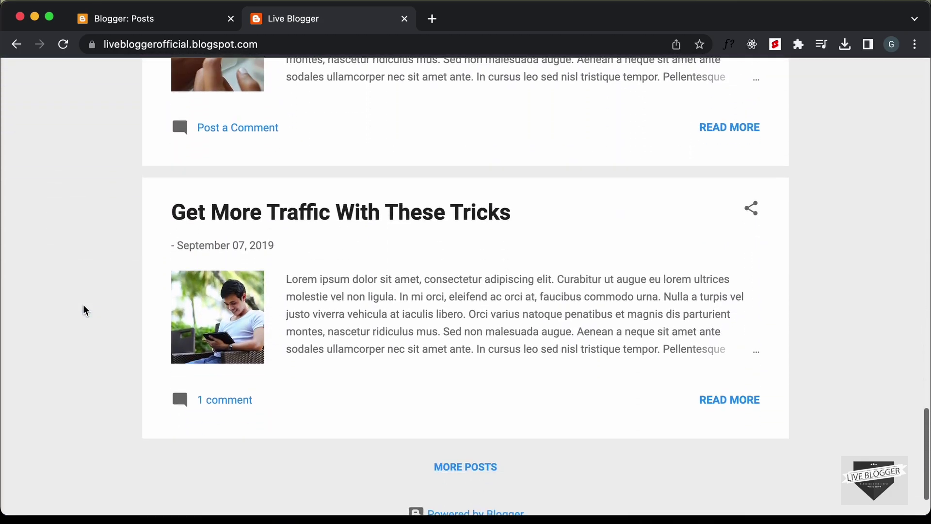
scroll(82, 310, "up", 20)
left_click(199, 17)
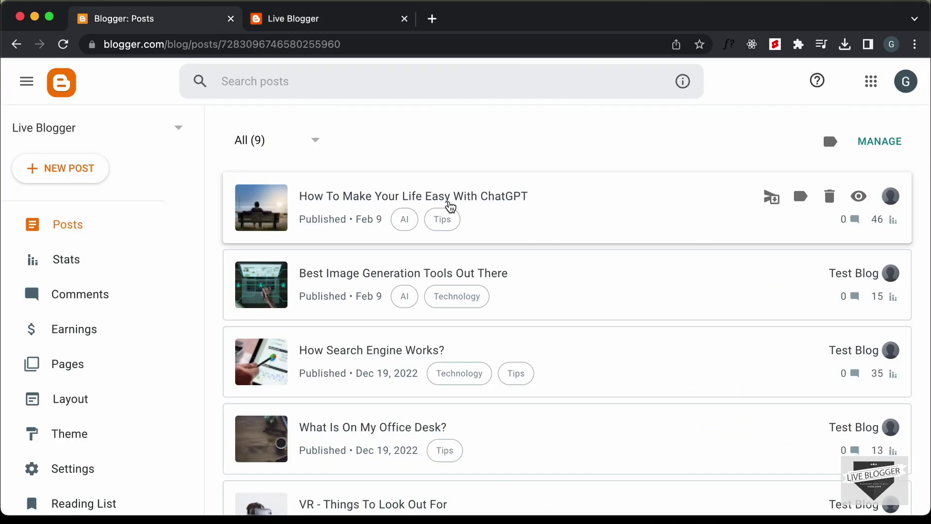
scroll(561, 351, "down", 8)
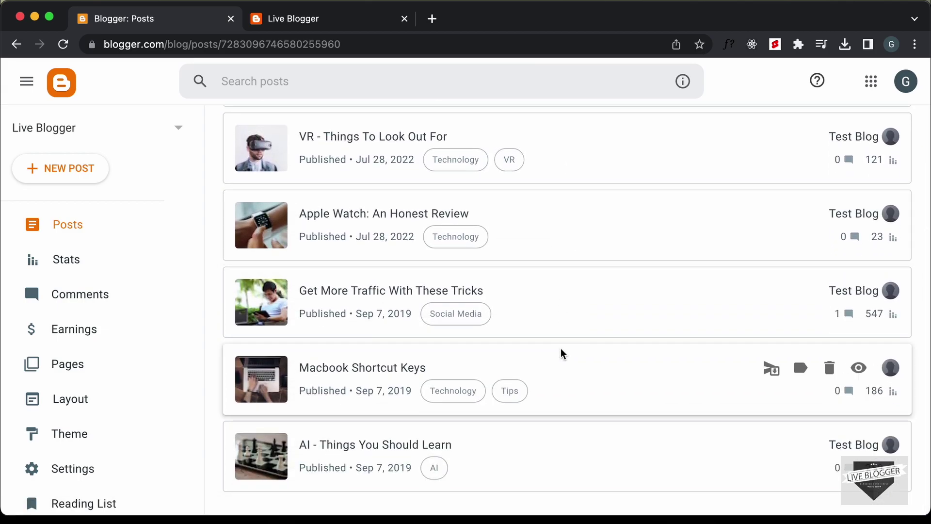
scroll(562, 353, "up", 8)
Step: Go back to the live blog page and scroll through it
left_click(361, 22)
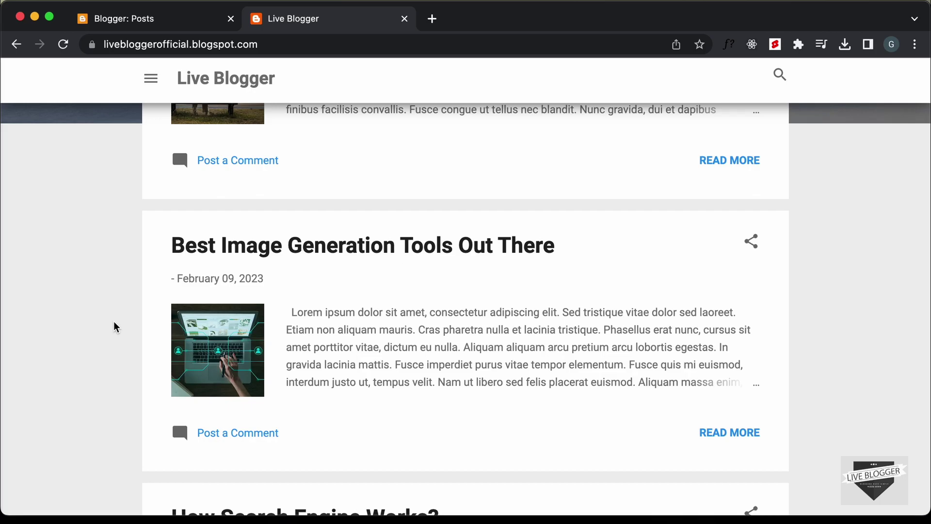
scroll(115, 327, "down", 10)
scroll(113, 321, "up", 15)
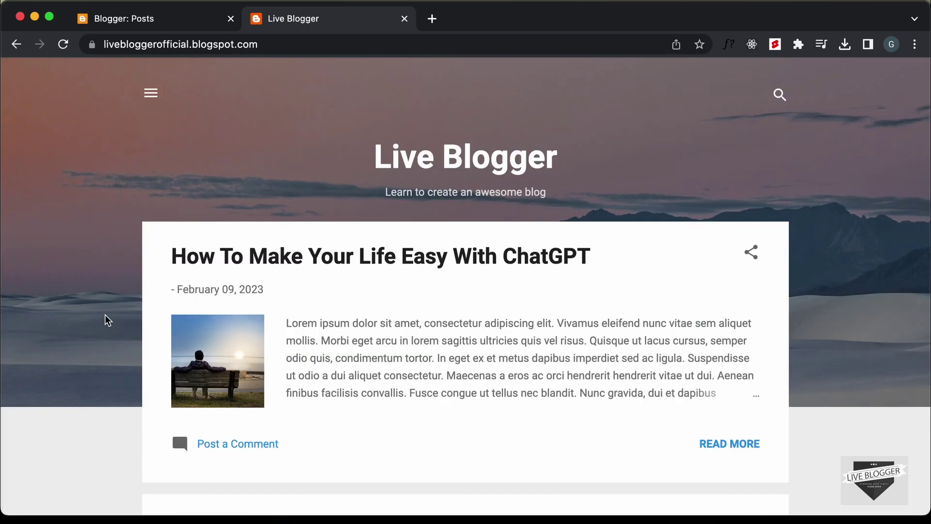
scroll(105, 314, "down", 10)
scroll(105, 316, "up", 10)
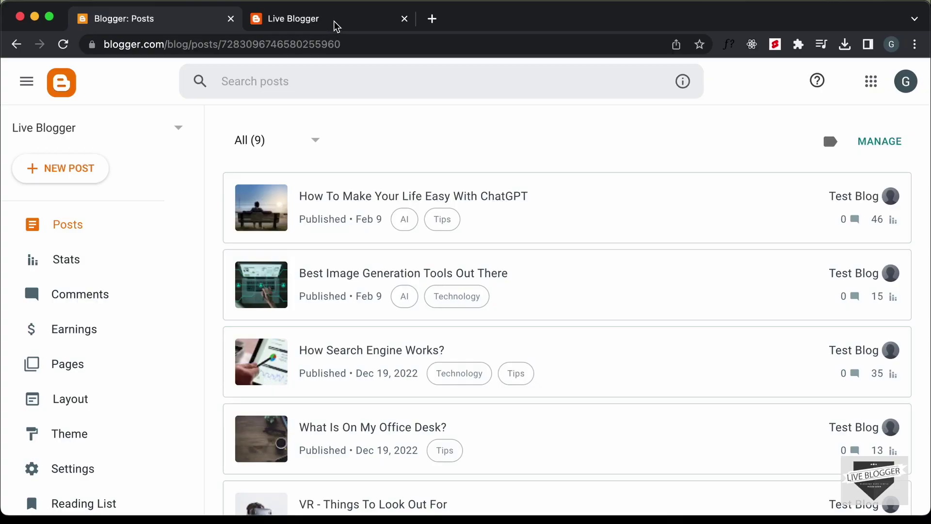
left_click(334, 24)
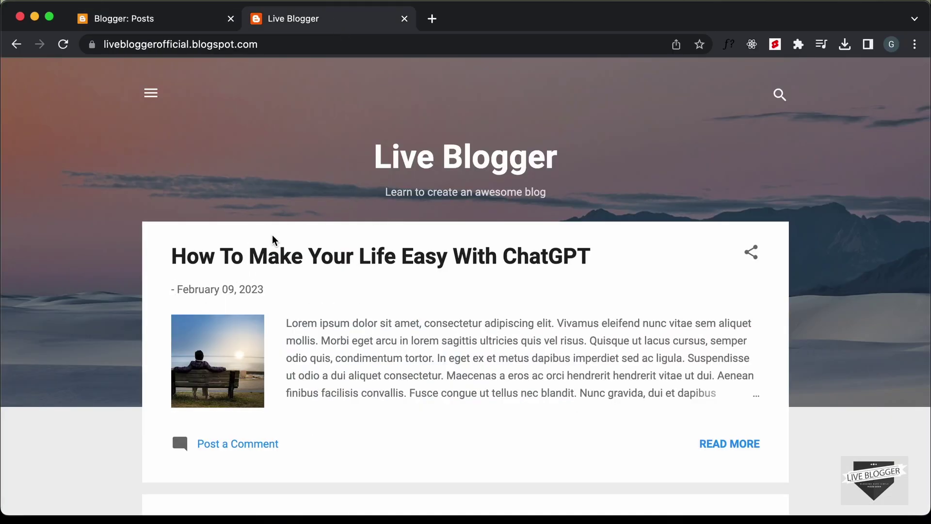
Step: Inspect the blog header in DevTools, collapse its node, then close DevTools and return to Posts
right_click(338, 174)
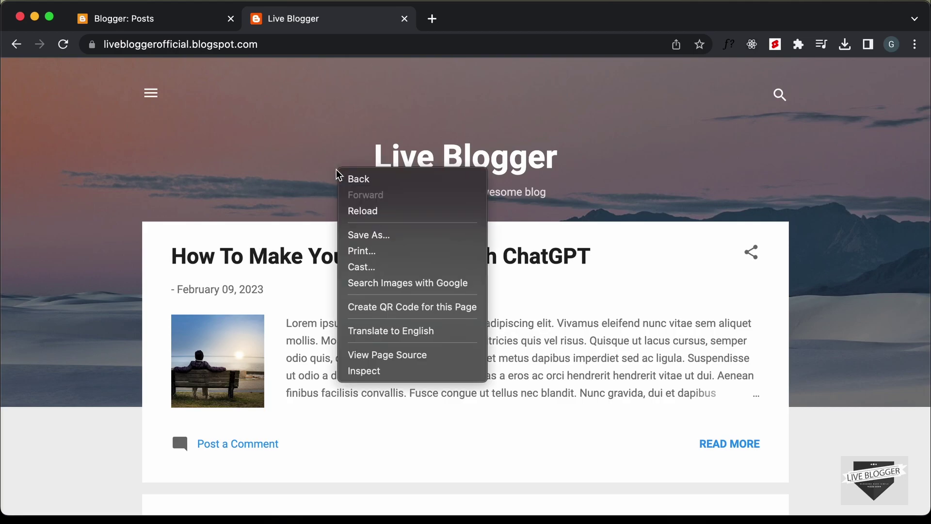
left_click(417, 373)
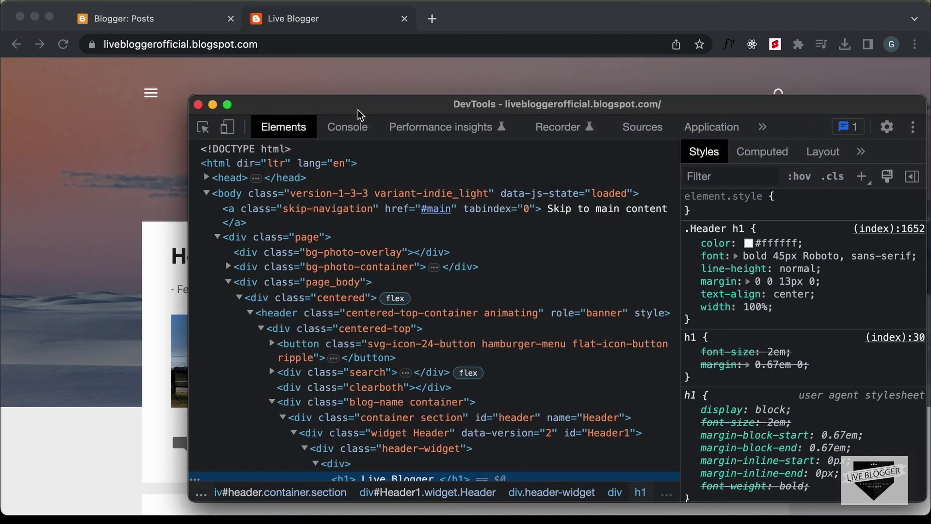
left_click_drag(357, 110, 217, 81)
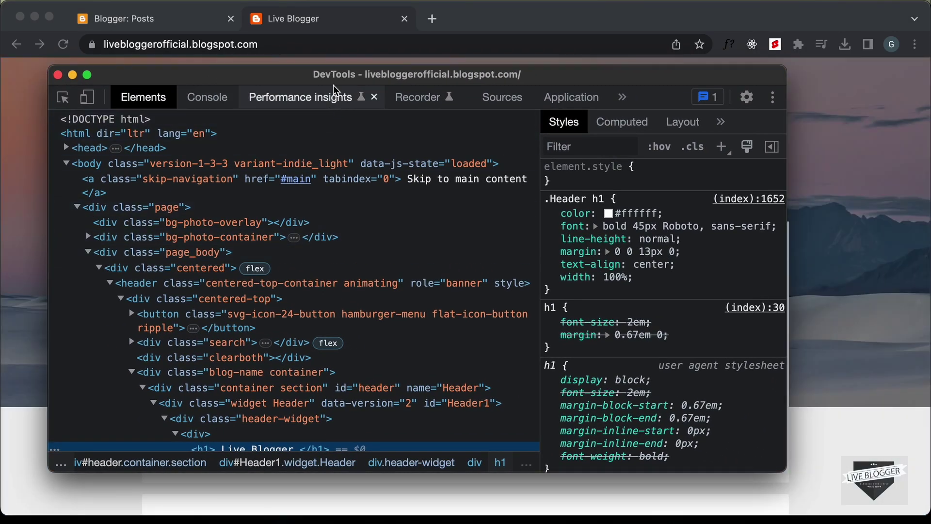
left_click_drag(298, 76, 481, 78)
scroll(497, 320, "down", 2)
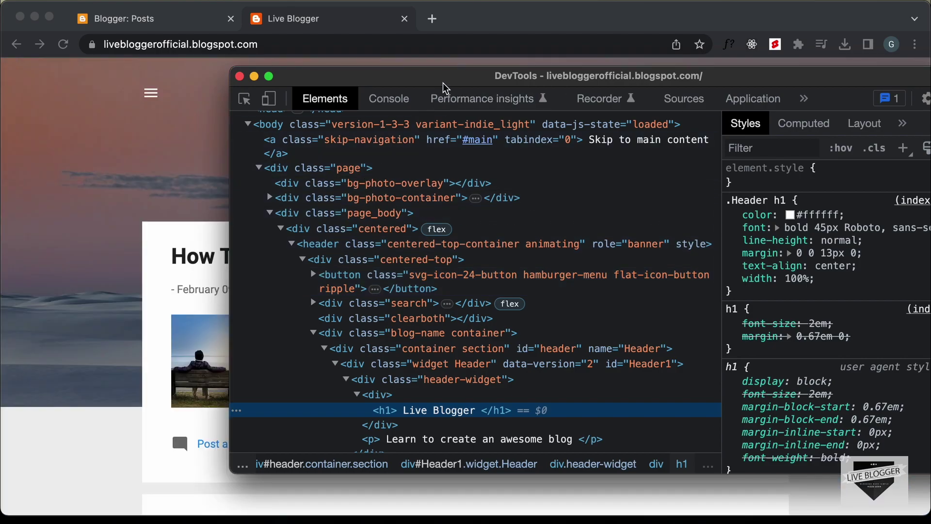
left_click_drag(443, 87, 513, 86)
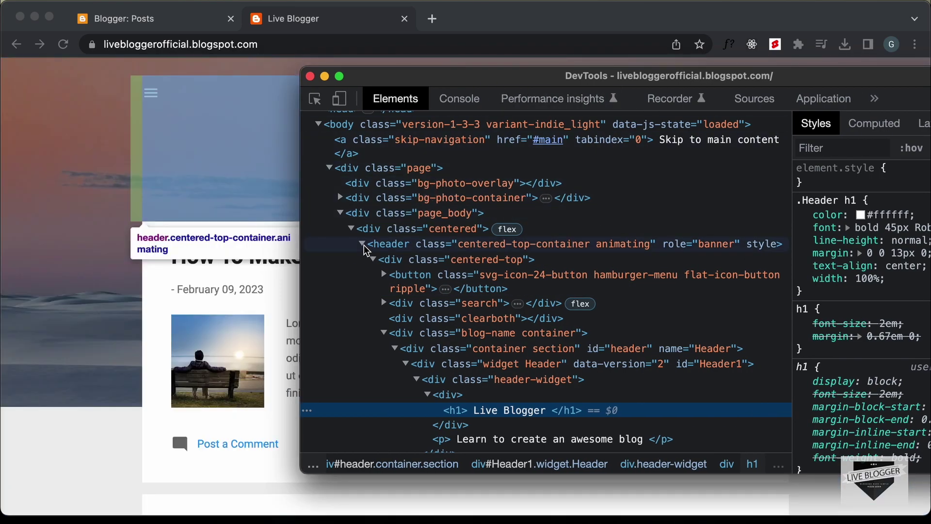
left_click(363, 245)
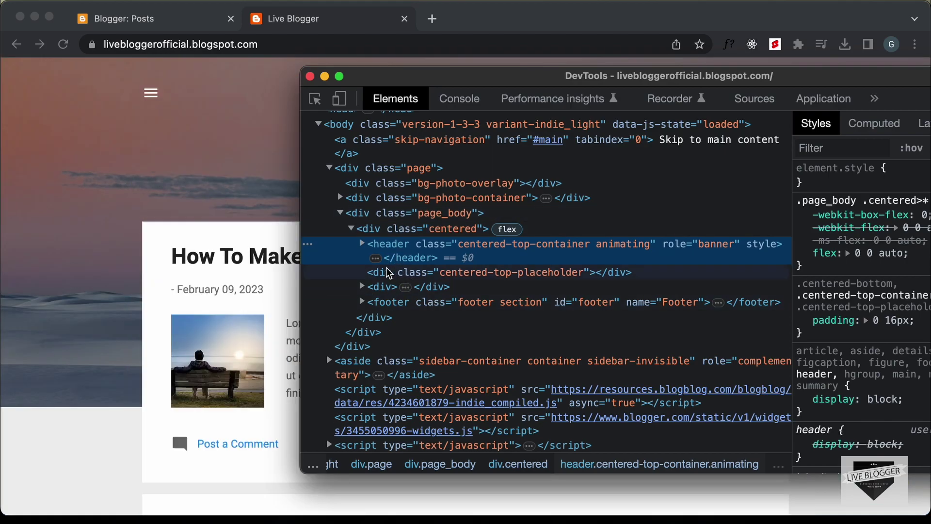
left_click(309, 76)
left_click(176, 27)
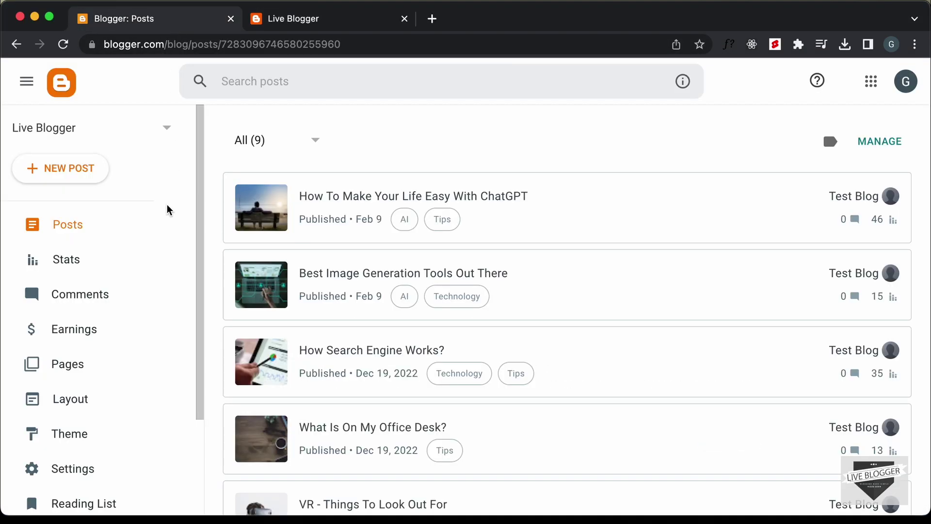
Step: Go to Theme and choose Edit HTML from the CUSTOMIZE dropdown
scroll(129, 364, "down", 2)
left_click(125, 377)
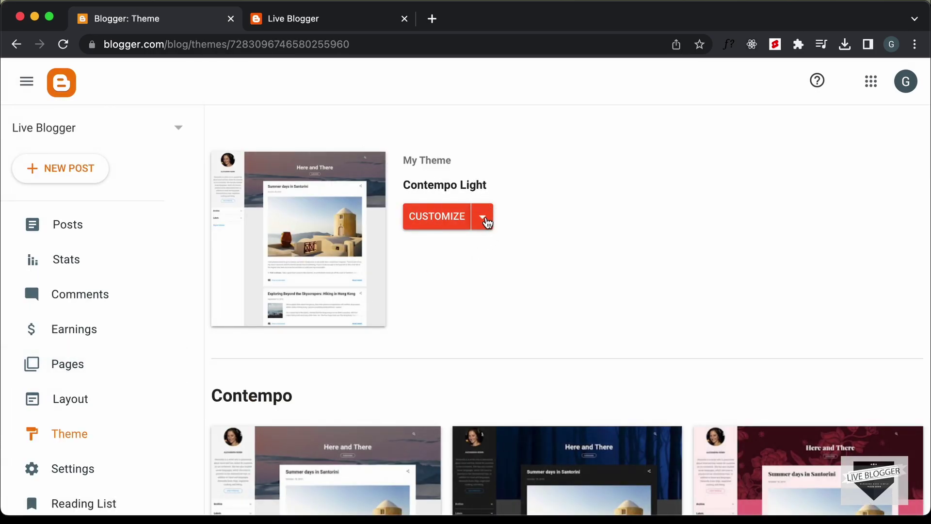
left_click(483, 217)
left_click(430, 336)
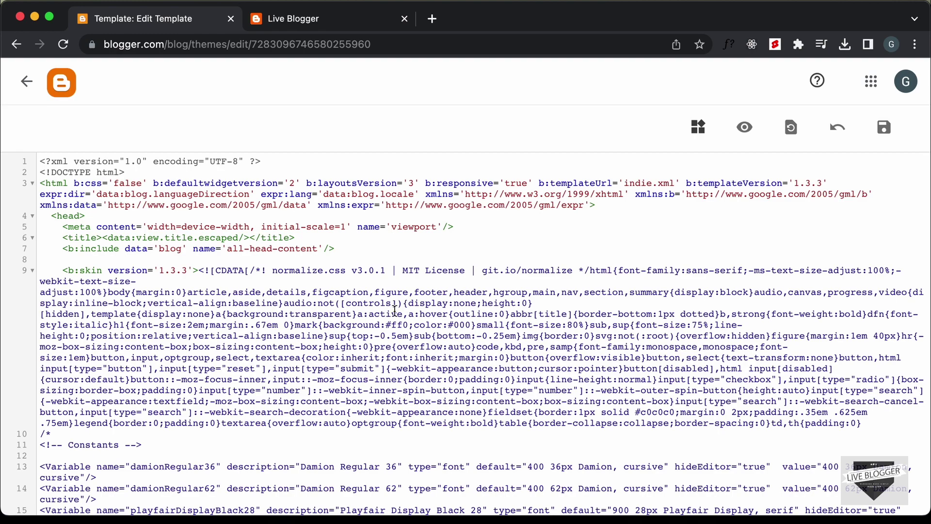
Step: Find </header> in the theme code and add <h2>Testing</h2> on a new line below it
key("super+f")
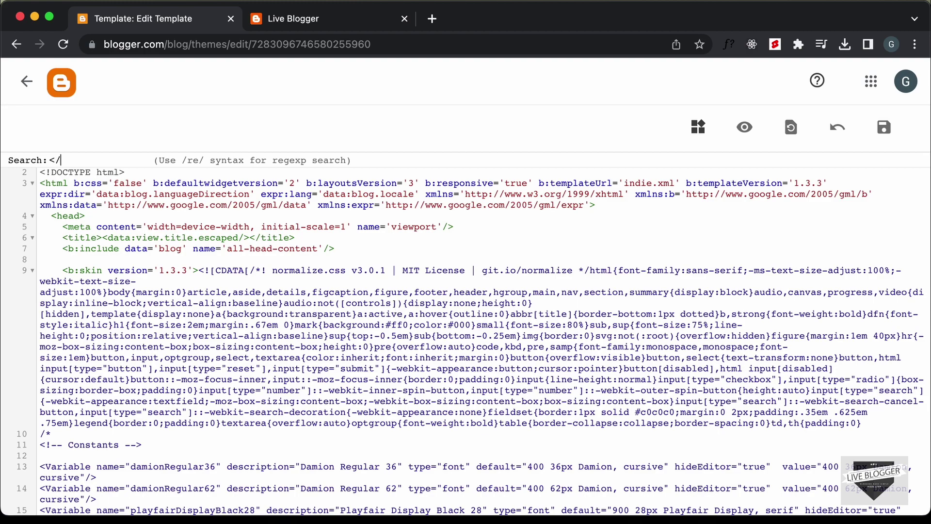
key("Return")
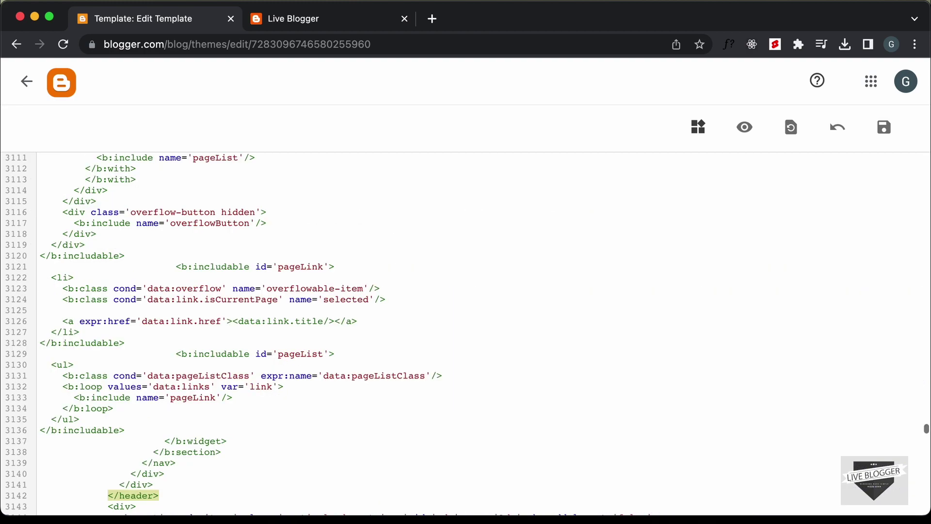
scroll(202, 327, "down", 5)
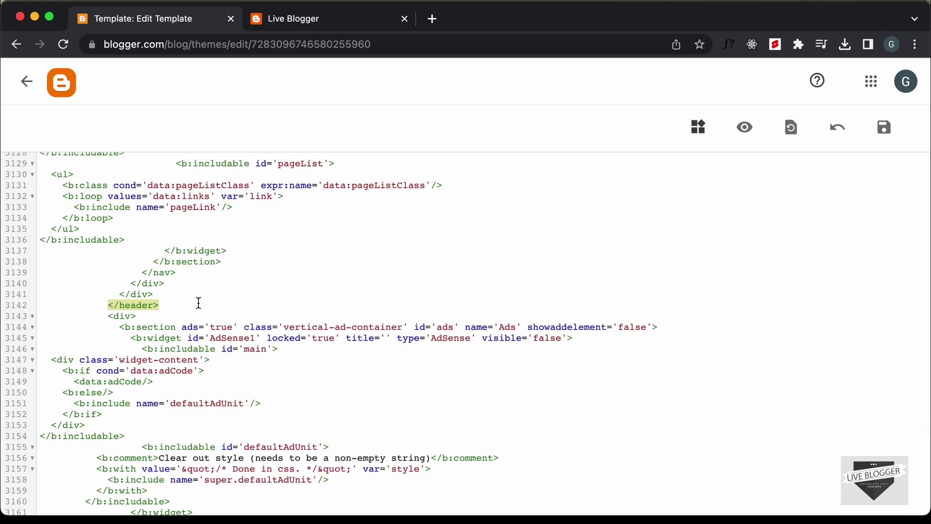
key("Return")
key("Return")
key("Return")
key("Up")
type("<")
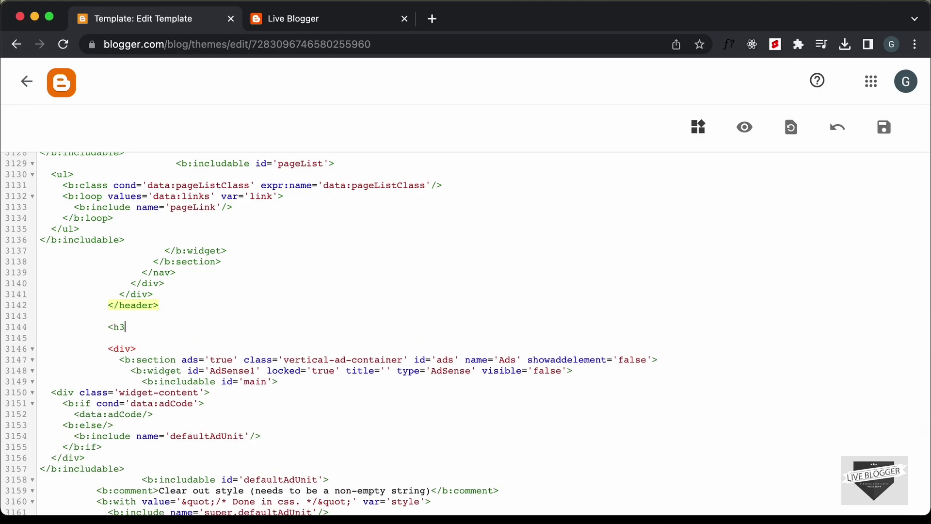
type("h2>Testing</h2>")
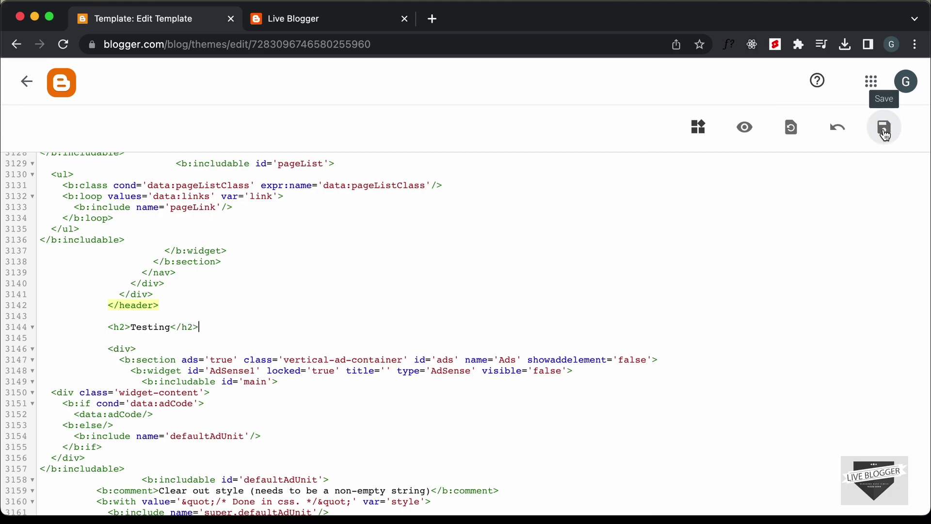
Step: Save the theme, reload the live blog, and check the new Testing heading
left_click(884, 134)
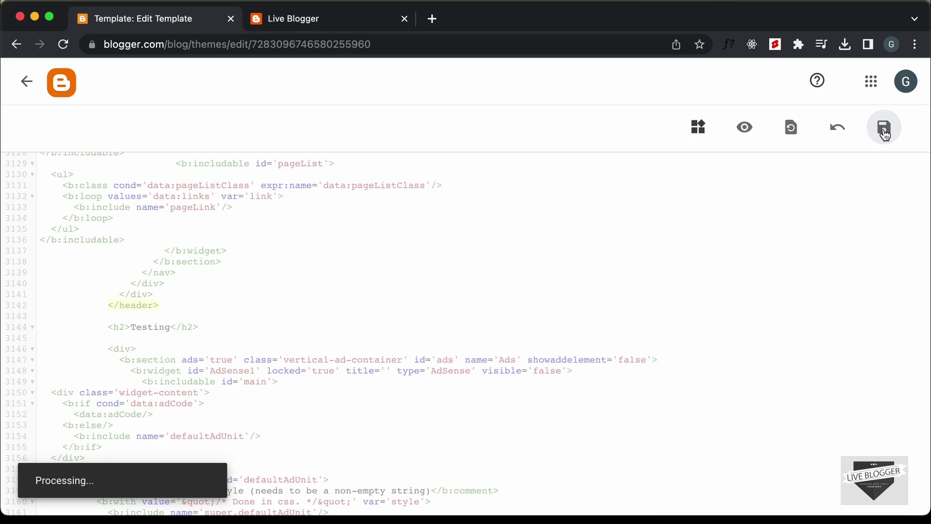
left_click(309, 18)
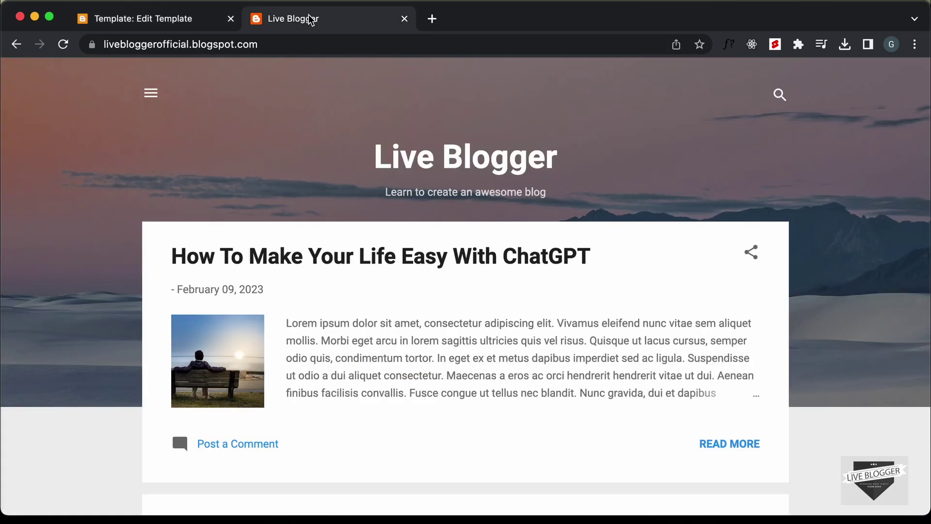
left_click(63, 44)
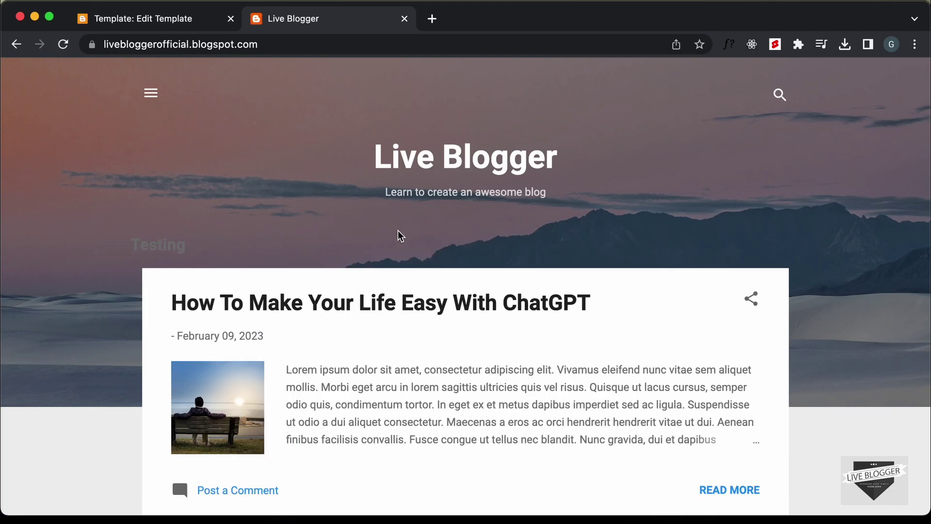
double_click(137, 244)
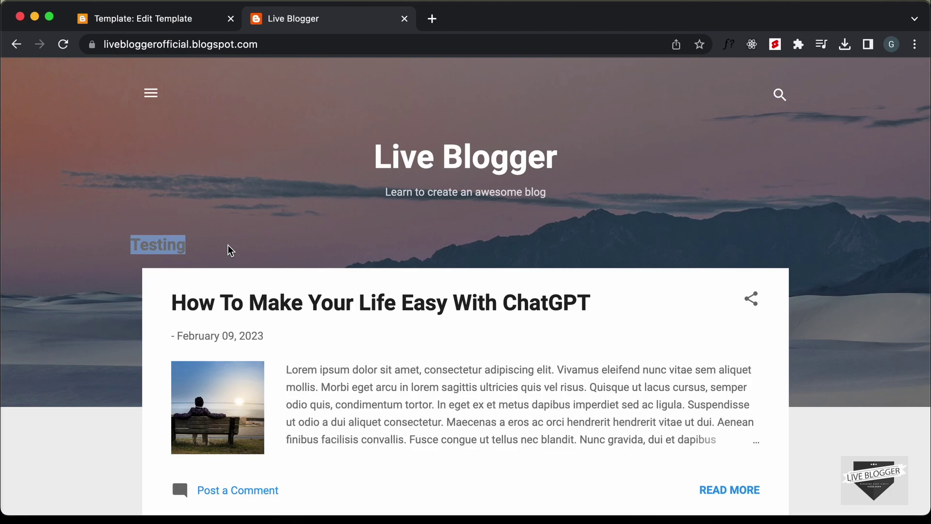
left_click(226, 245)
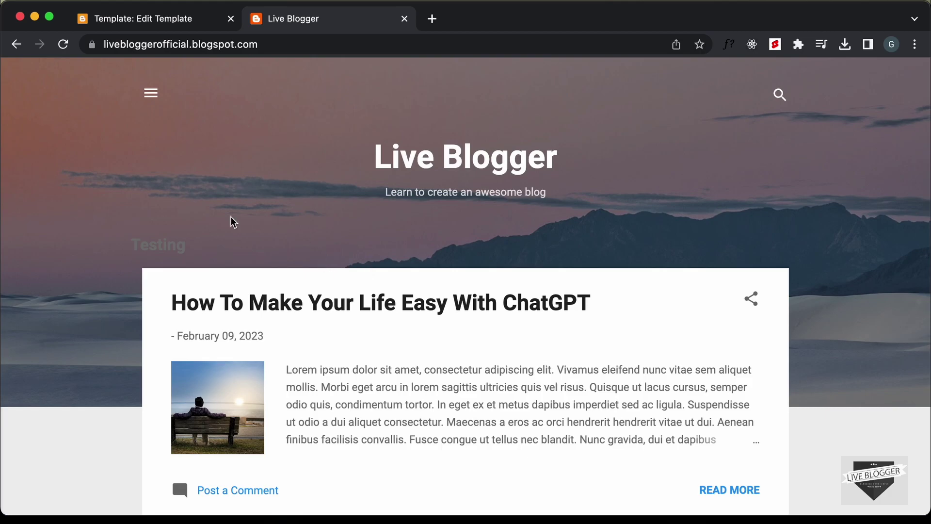
Step: Replace the Testing heading with a <div class='label-posts-container'> line
left_click(181, 25)
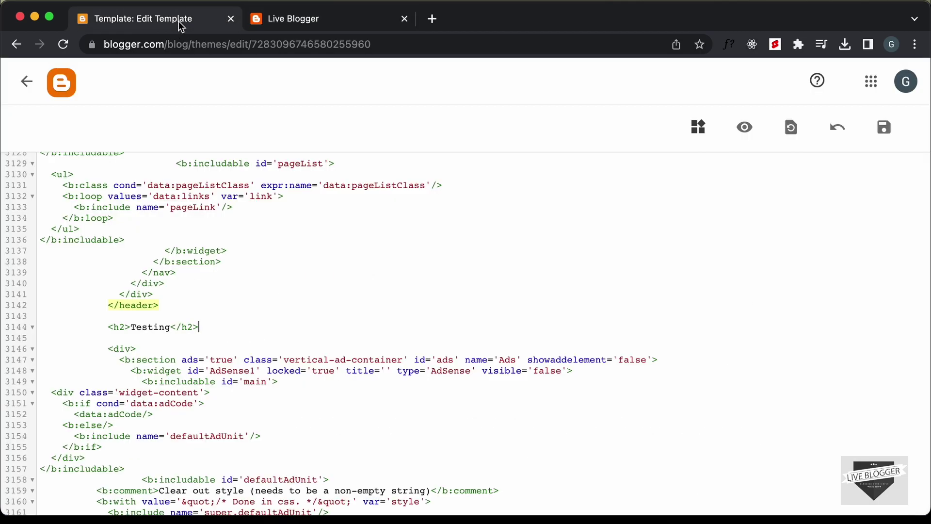
left_click_drag(210, 323, 106, 327)
type("<d")
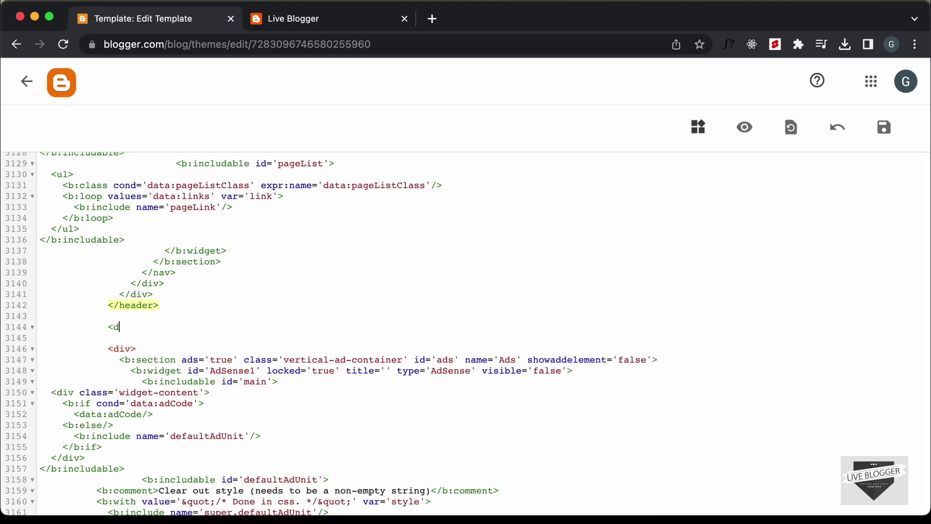
type("iv class='label-pos")
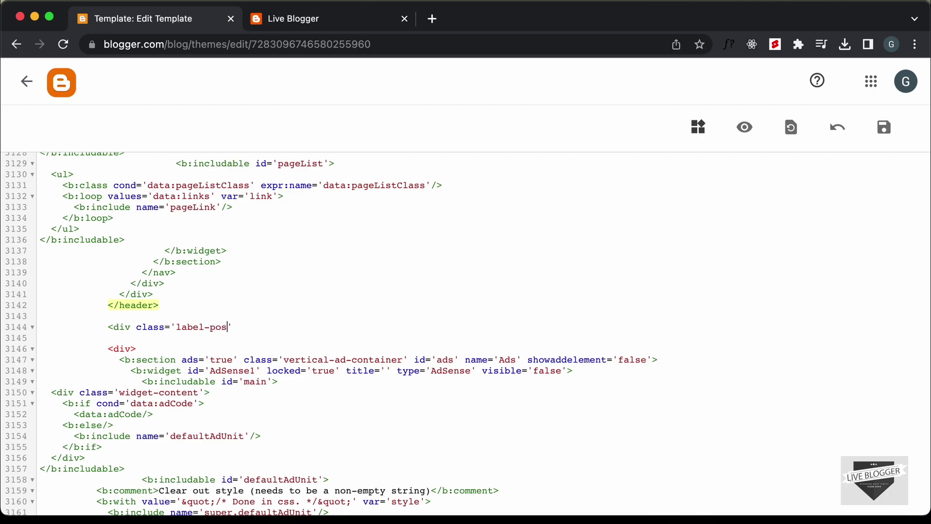
type("ts-container'>")
key("Return")
left_click(186, 305)
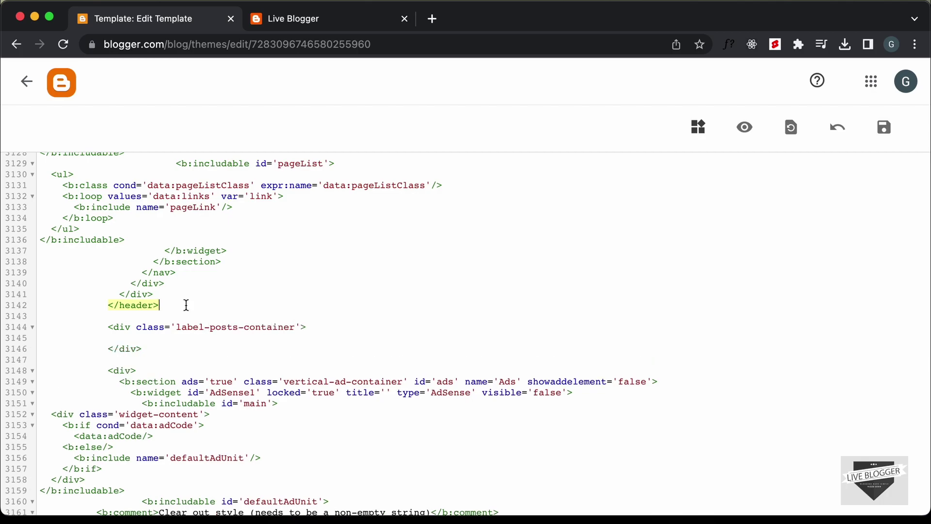
key("Return")
key("Return")
Step: Add an empty <style></style> block after the closing header tag
type("<style")
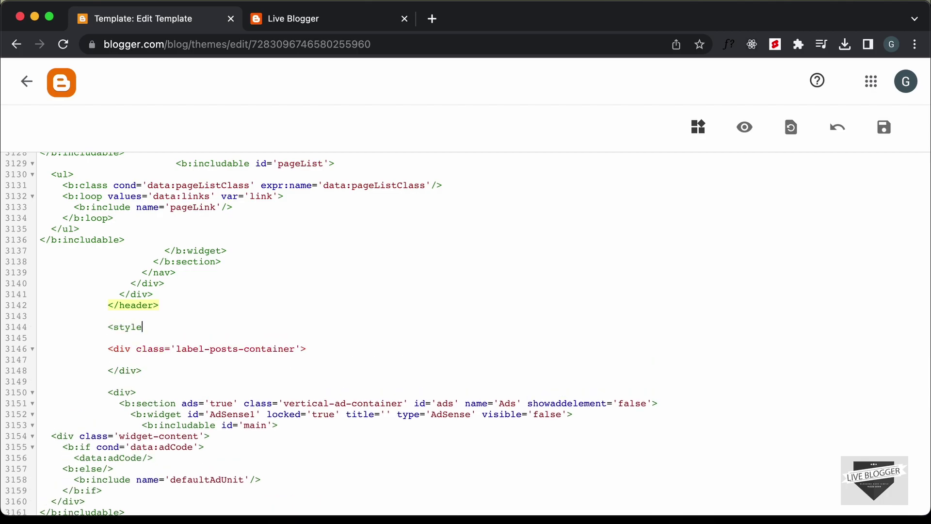
type(">")
key("Return")
key("Return")
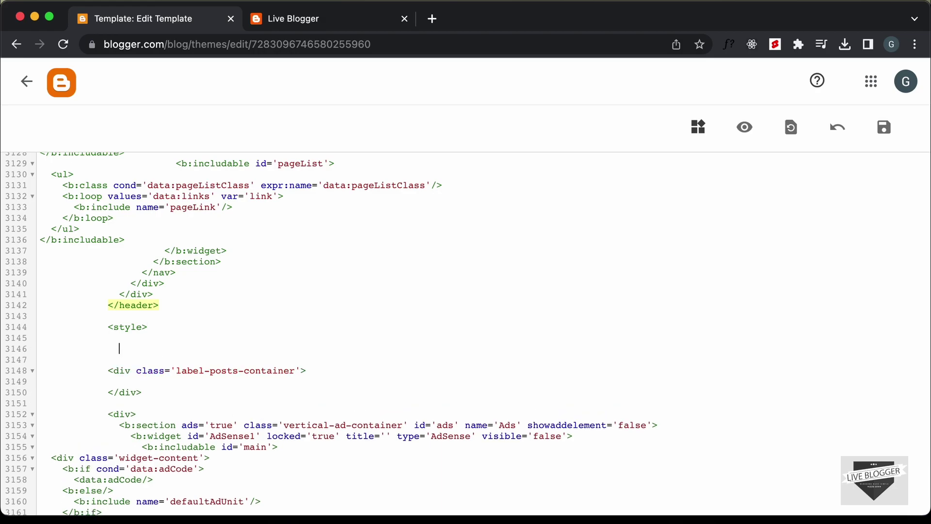
type("</style>")
key("Up")
key("Return")
key("Return")
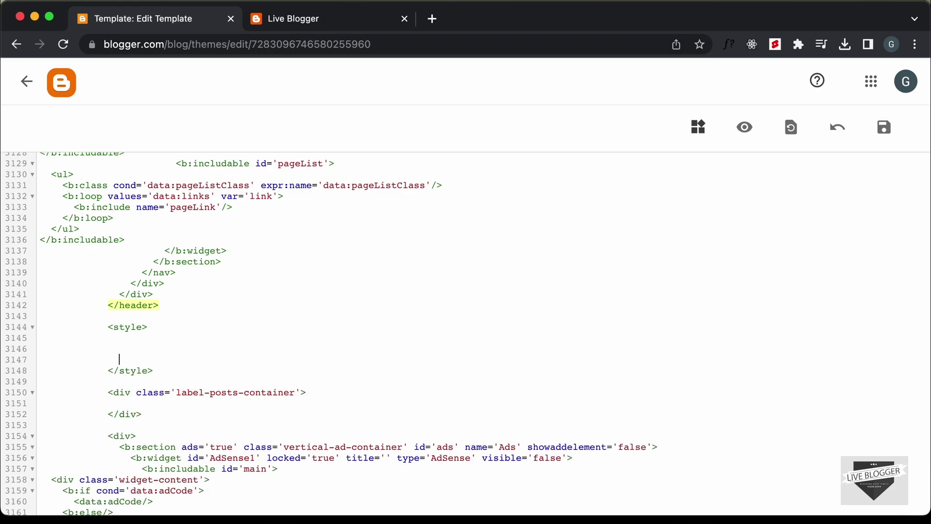
Step: Write the container rule with background #fff, padding, font-size 18px and color
type(".lable-posts-container")
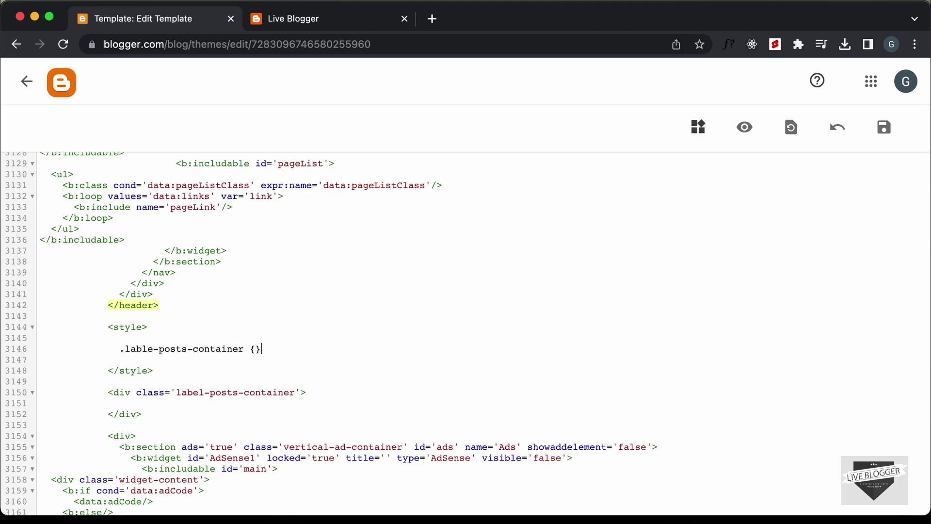
type(" {}")
key("Left")
key("Return")
key("Return")
type("back")
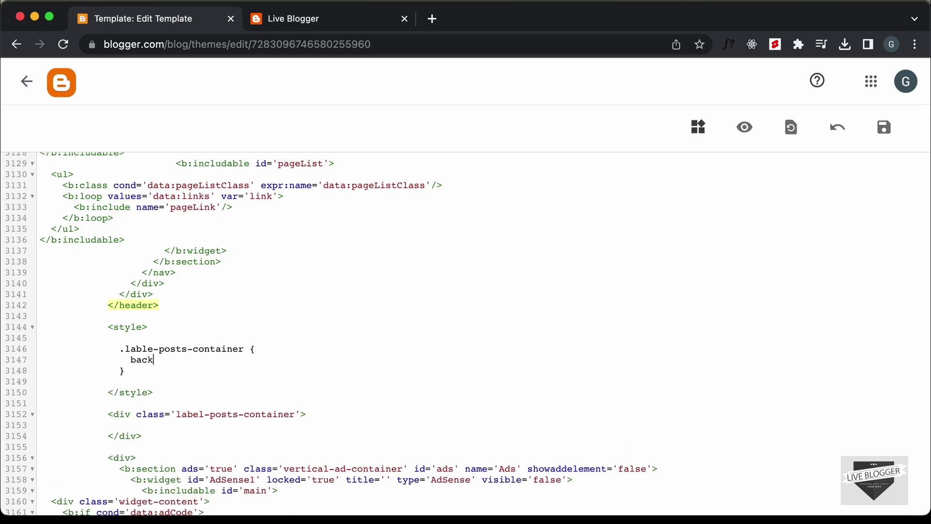
type("ground:#fff;")
key("Return")
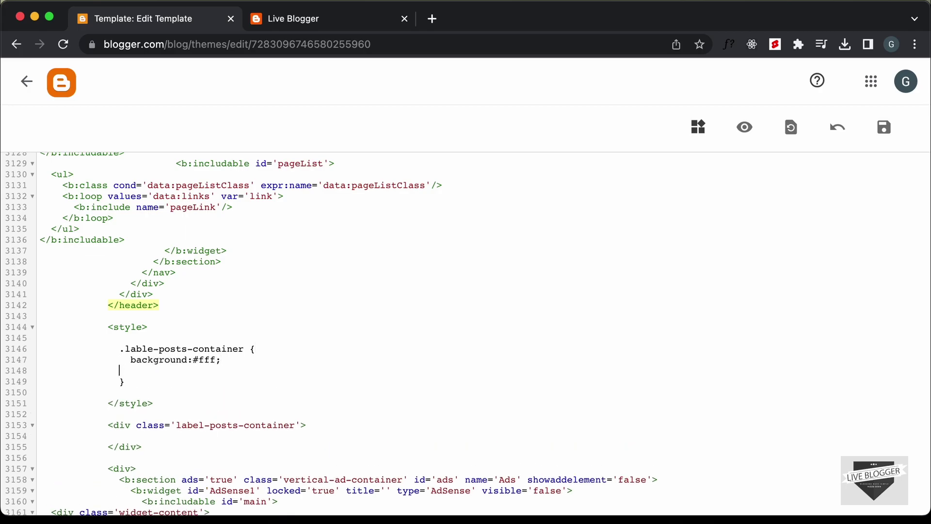
type("padd")
key("BackSpace")
key("BackSpace")
type("padding")
key("Return")
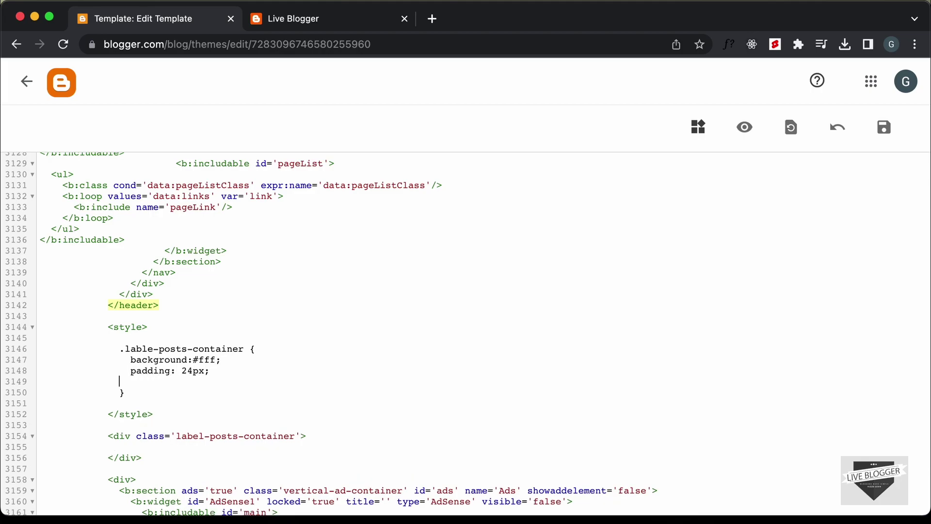
type("font-size: 18px;")
key("Return")
type("color: #000;")
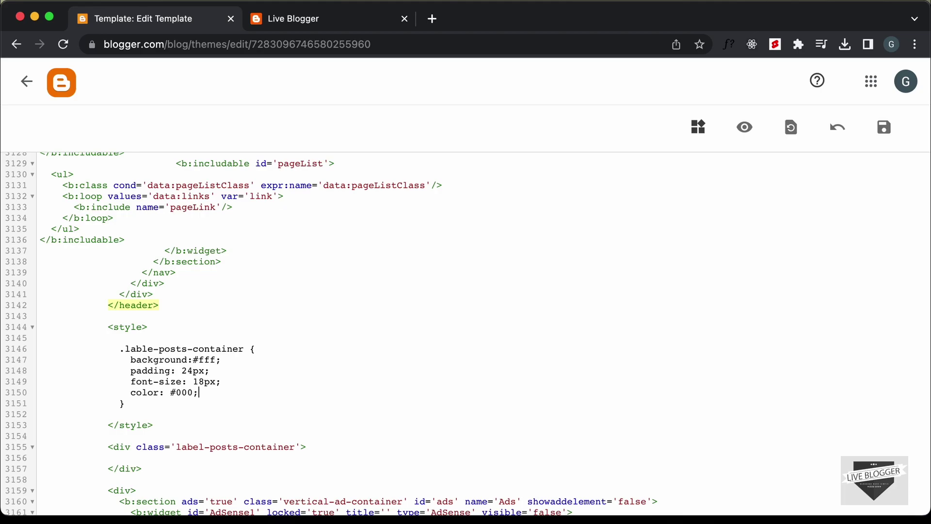
Step: Put 'testing' inside the div, fix the 'lable' misspelling, save, and view the live blog
scroll(213, 267, "down", 4)
type("testing")
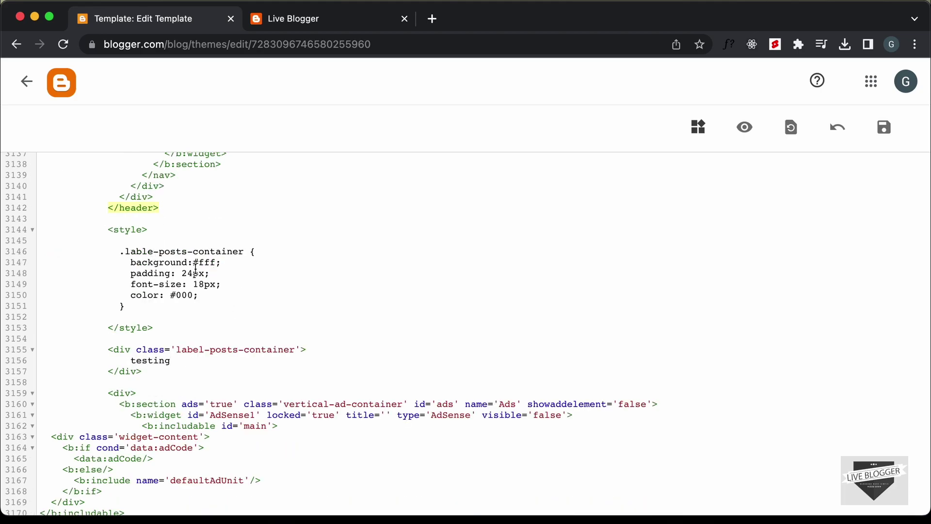
key("BackSpace")
key("BackSpace")
type("el")
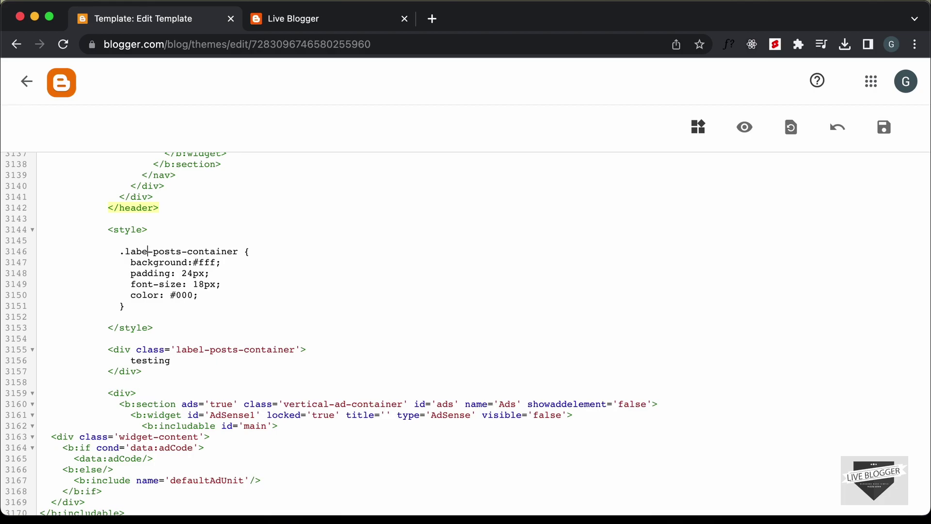
left_click(408, 243)
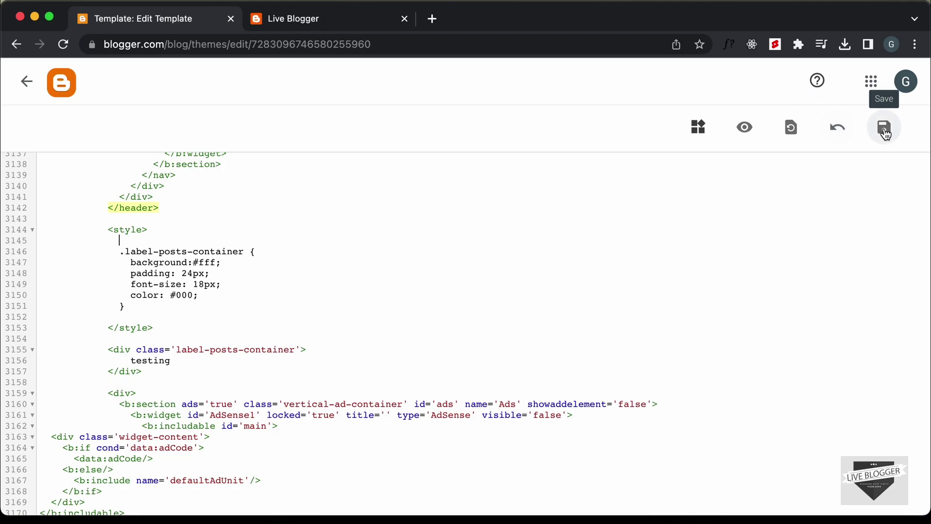
left_click(884, 129)
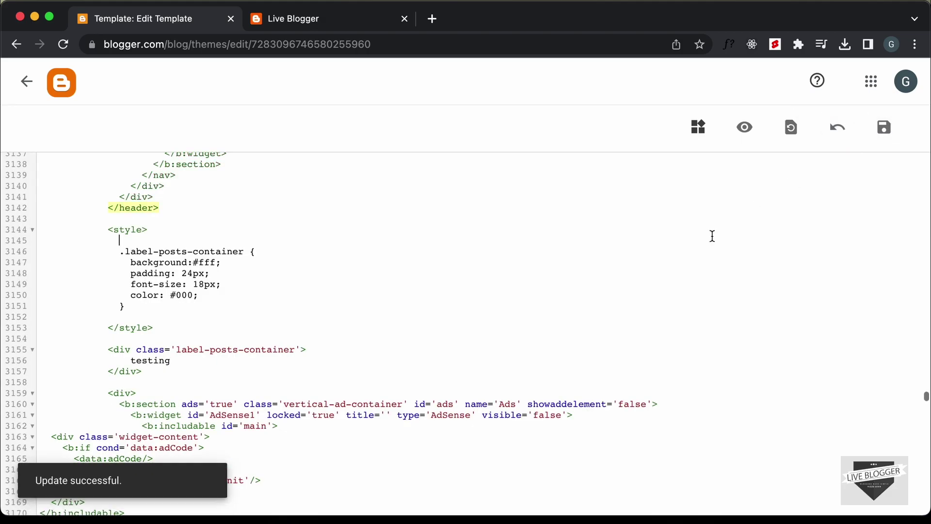
left_click(334, 27)
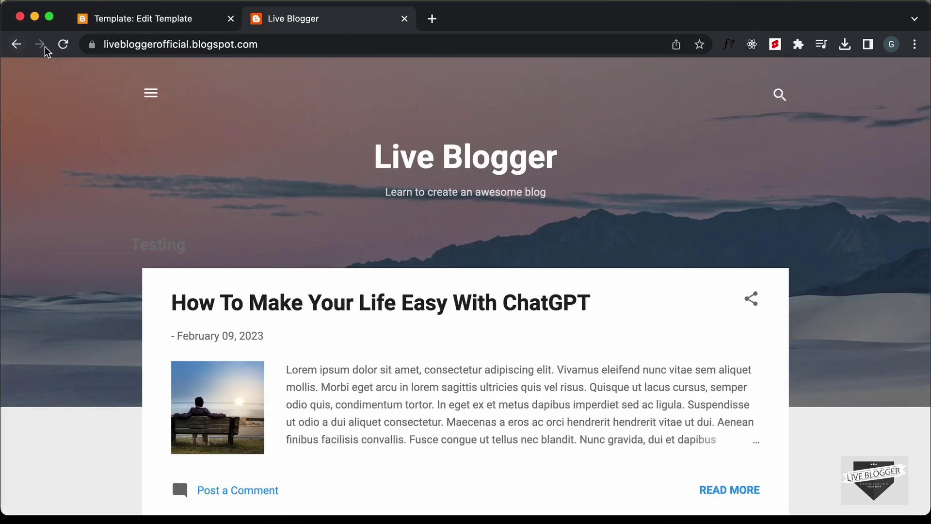
Step: Reload the live blog, then add margin: 24px 0 to the container rule
left_click(63, 45)
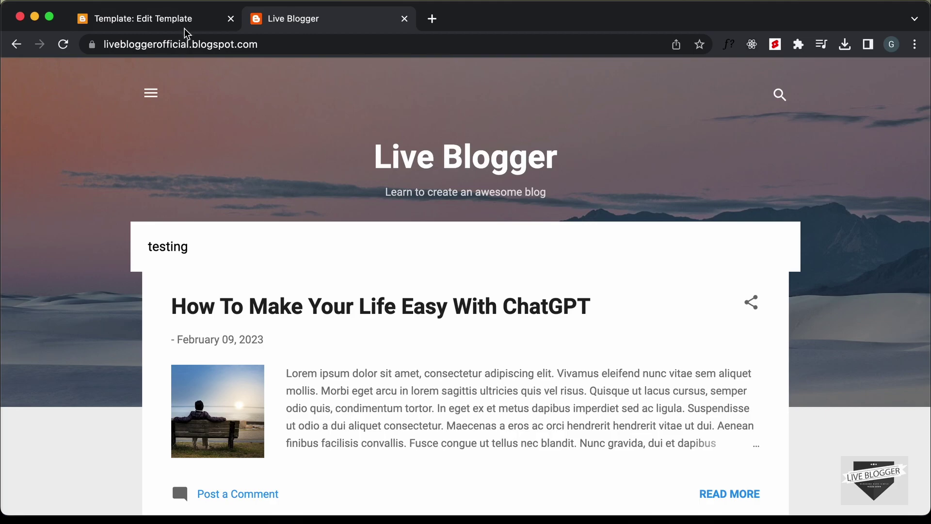
left_click(174, 18)
key("Return")
type("margin")
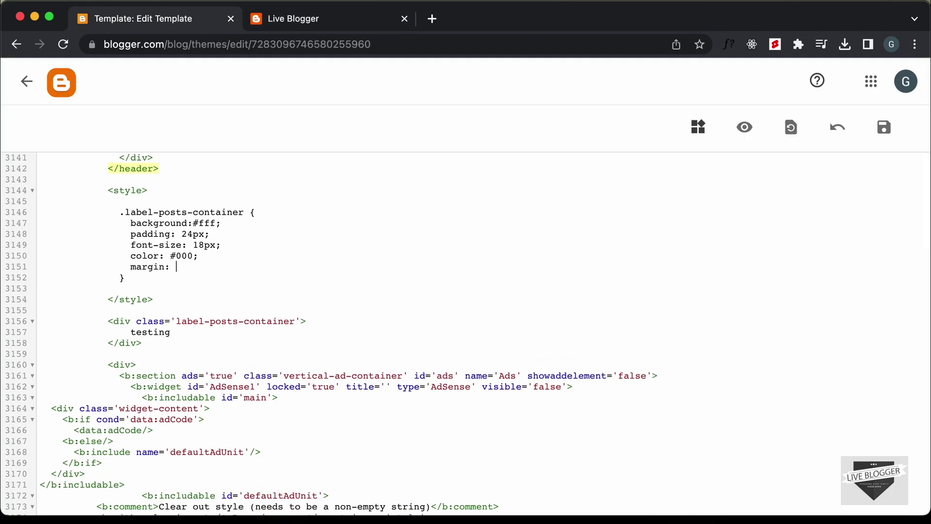
type(": 25")
key("BackSpace")
type("4px 0;")
Step: Save the template, reload the live blog to check the spacing, and return to the editor
left_click(887, 130)
left_click(342, 27)
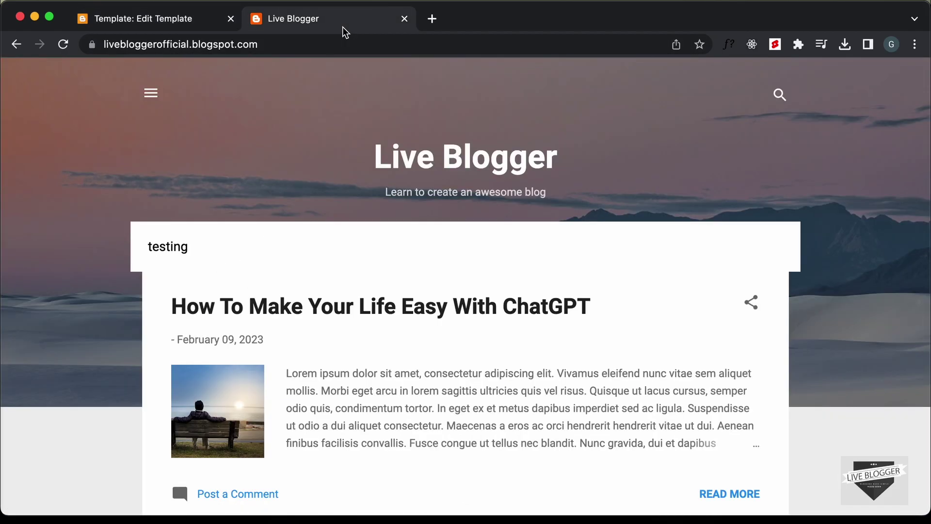
left_click(63, 44)
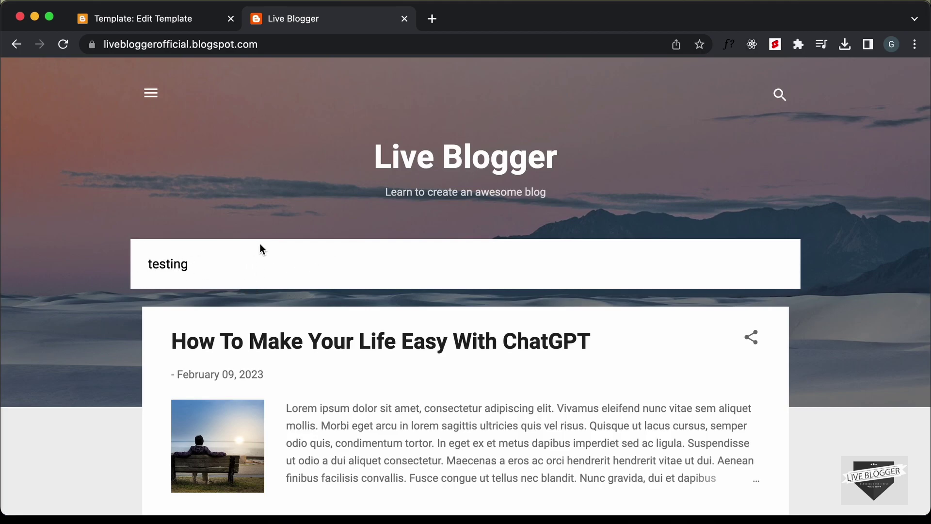
left_click(169, 20)
scroll(302, 264, "down", 1)
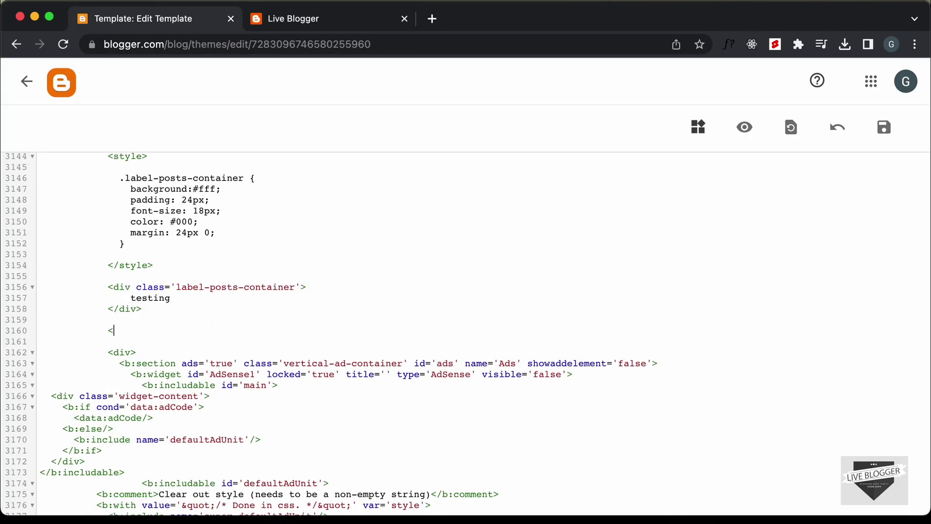
Step: Begin a <script tag in the editor, then open the ChatGPT post and return to the blog home
type("ript")
left_click(339, 27)
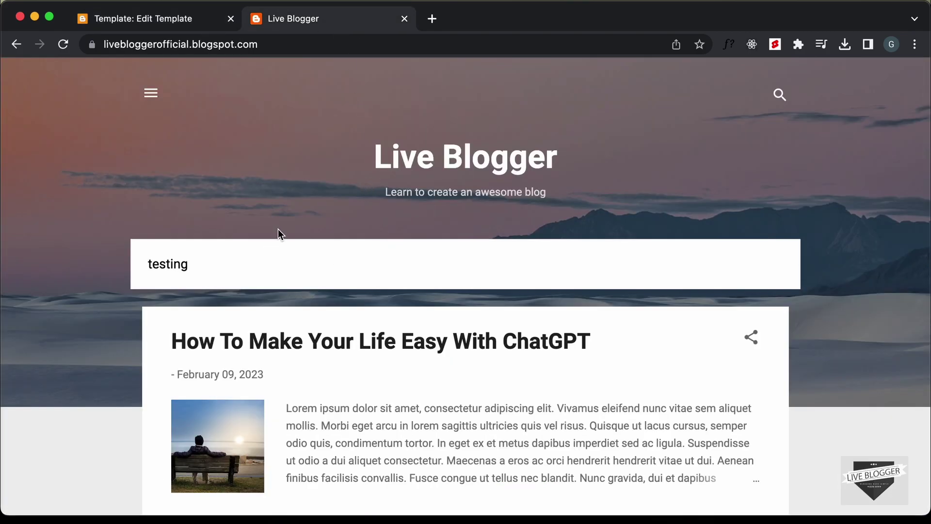
left_click(324, 348)
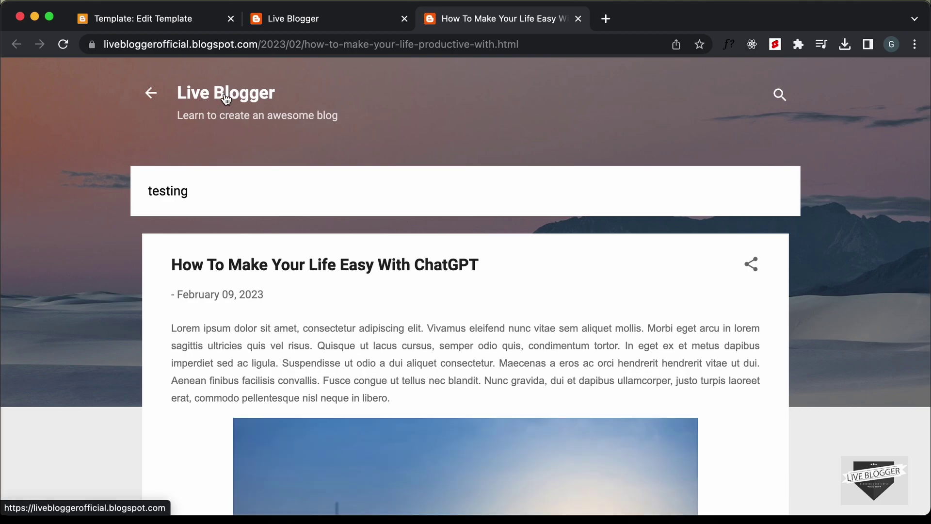
left_click(224, 97)
Step: Load /feeds/posts/default?alt=json from the blog's address bar
left_click(317, 42)
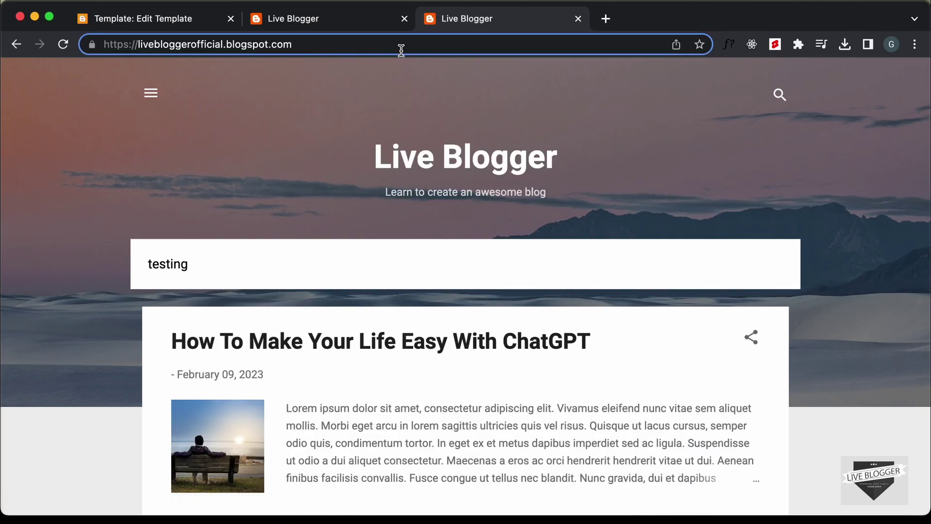
type("/feed")
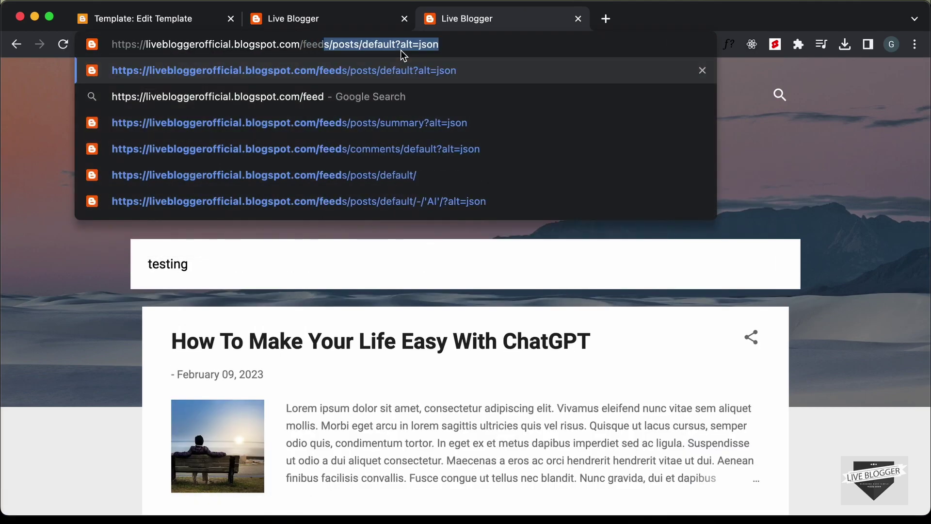
key("Right")
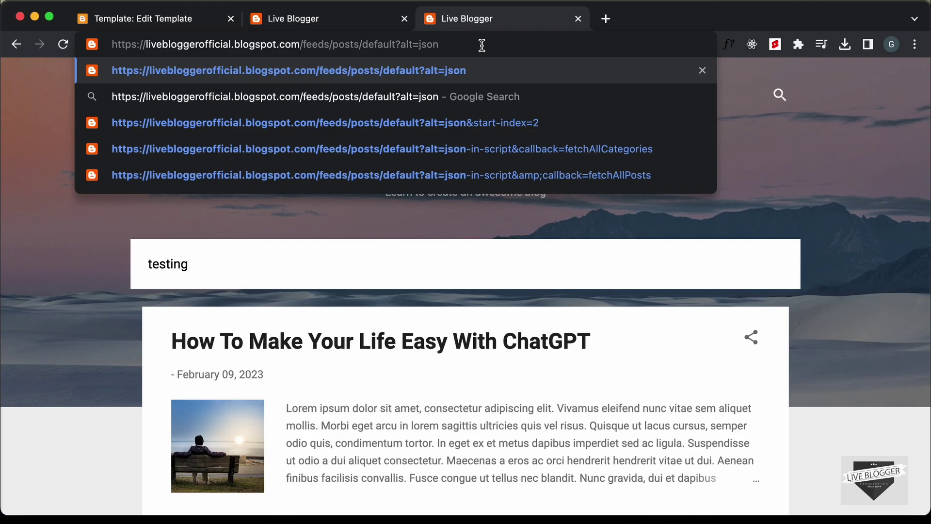
key("Return")
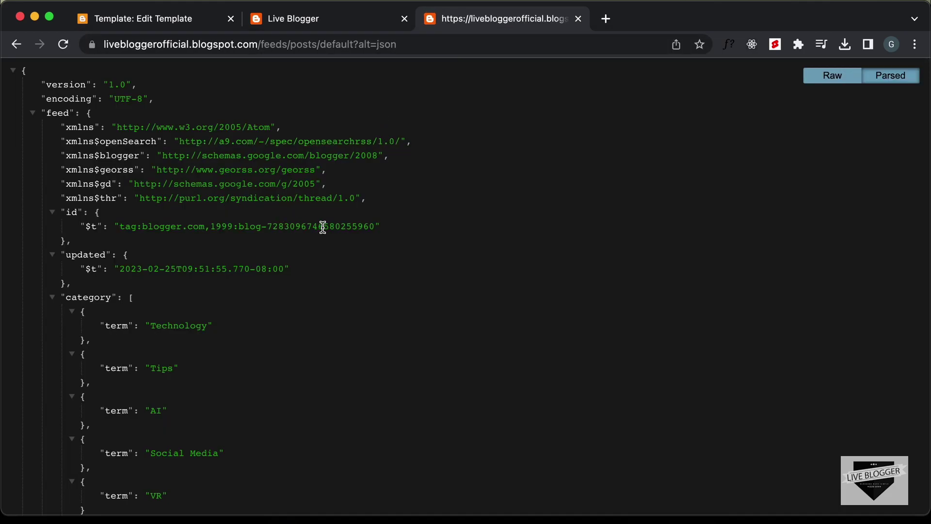
Step: Scroll through the posts feed JSON to review its entries and category terms
scroll(381, 286, "down", 12)
scroll(380, 290, "down", 5)
scroll(380, 290, "up", 15)
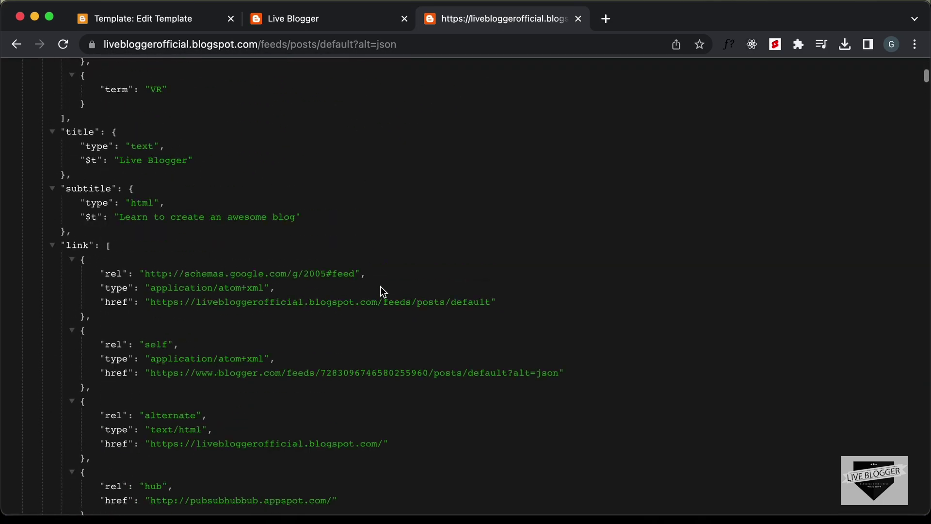
scroll(380, 290, "down", 10)
scroll(380, 286, "down", 15)
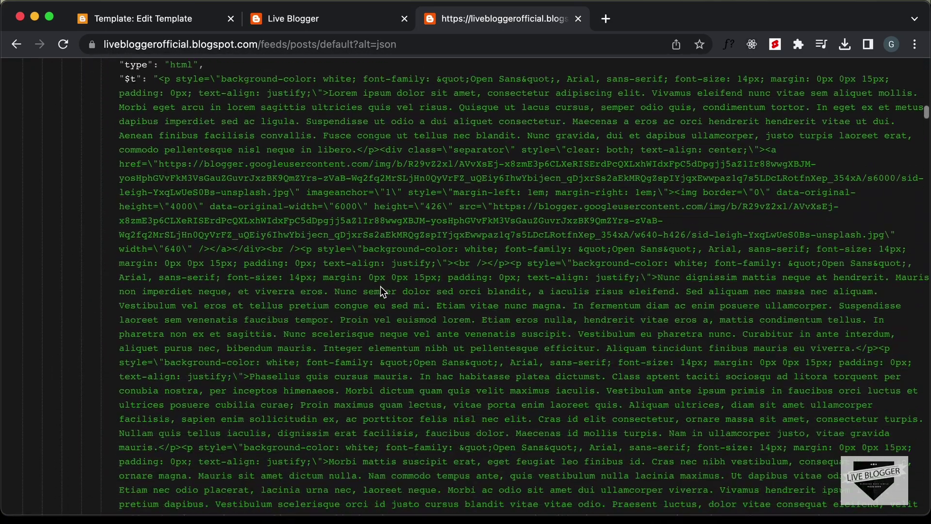
scroll(381, 287, "up", 8)
scroll(380, 287, "up", 6)
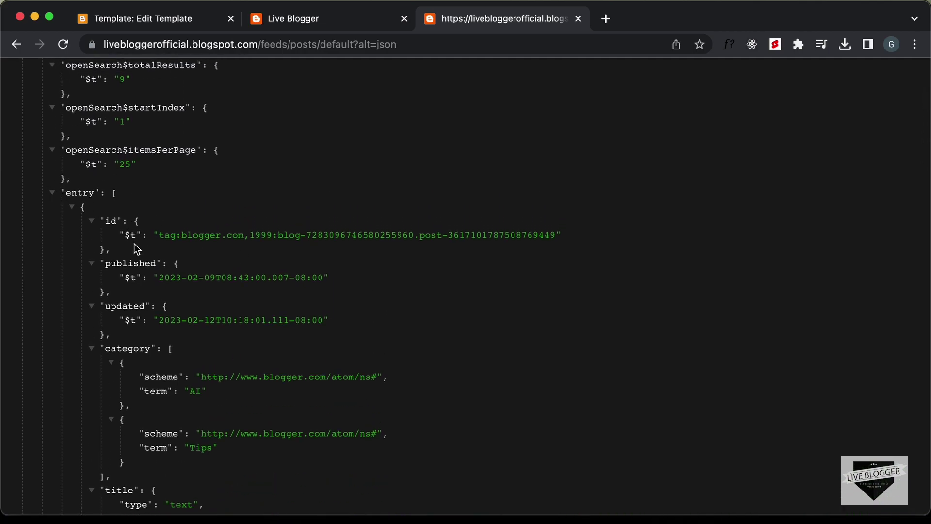
scroll(213, 256, "down", 1)
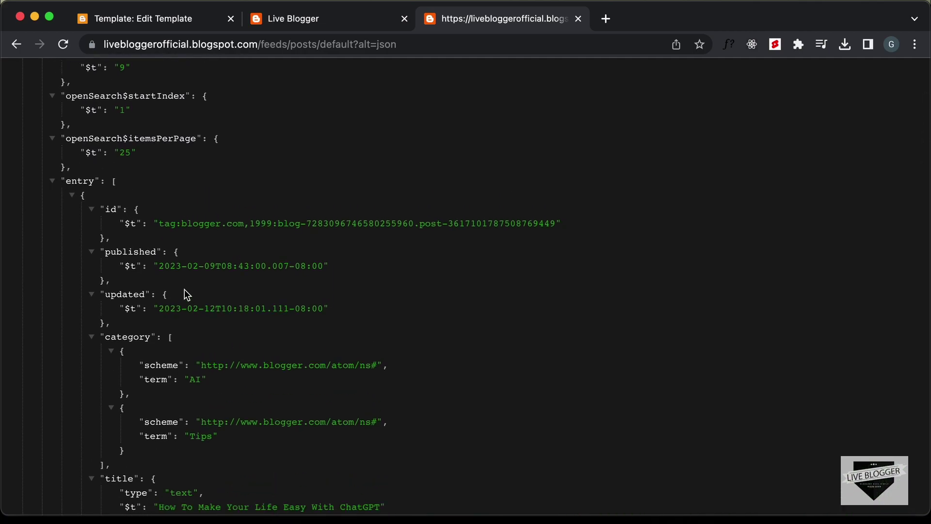
scroll(245, 289, "down", 3)
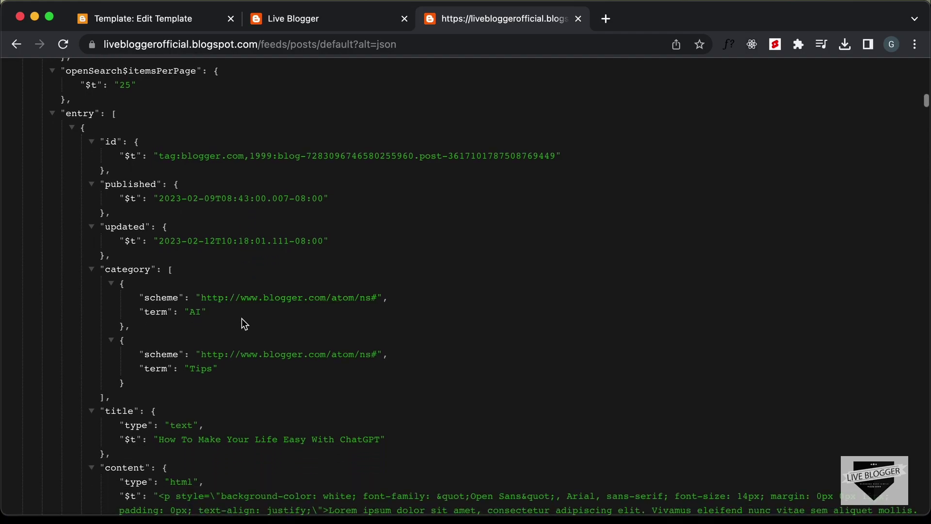
scroll(243, 320, "down", 4)
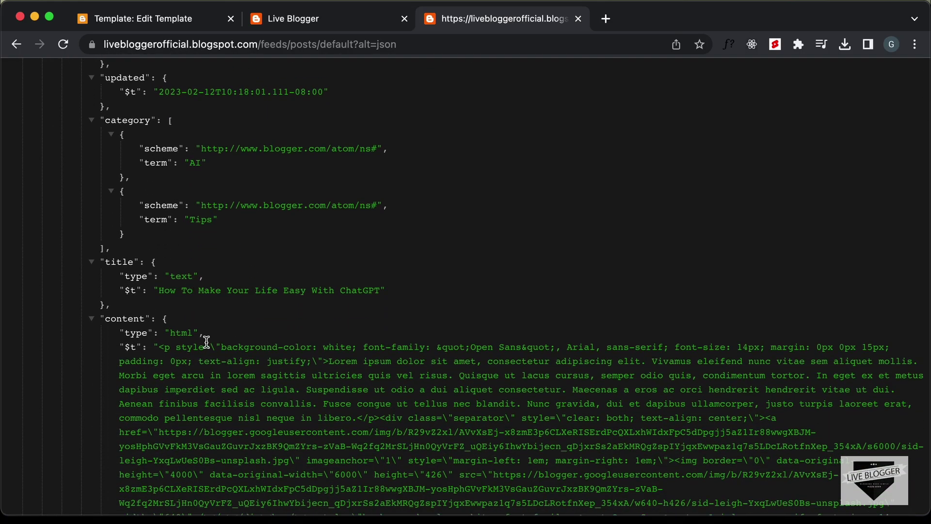
scroll(194, 291, "down", 10)
scroll(209, 305, "down", 15)
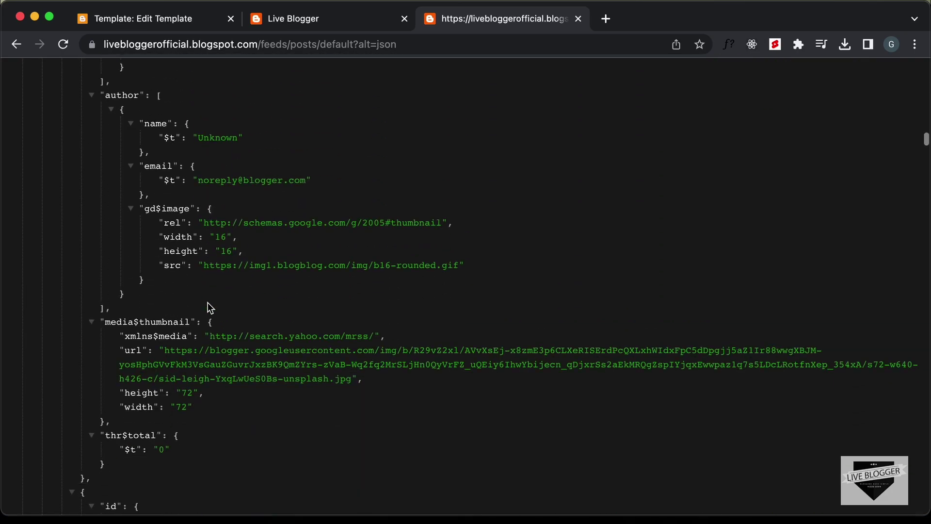
scroll(208, 302, "up", 20)
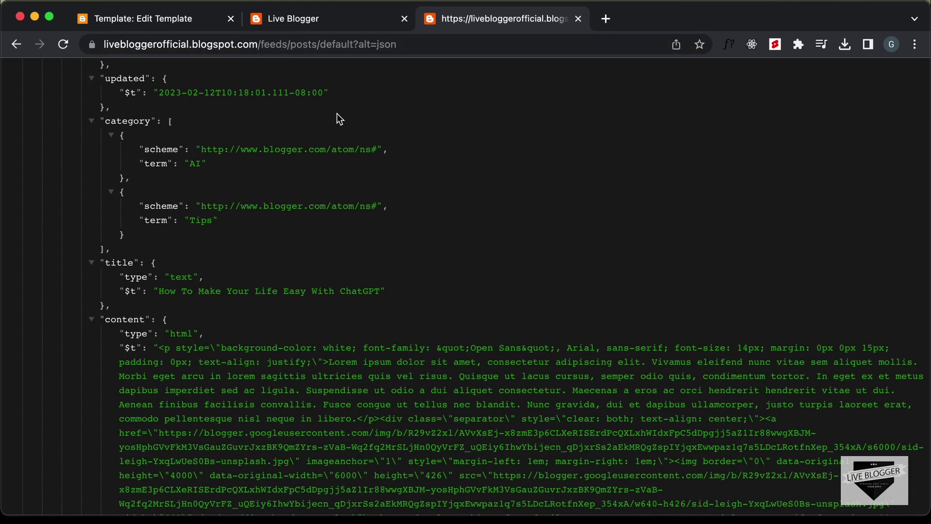
scroll(433, 216, "up", 15)
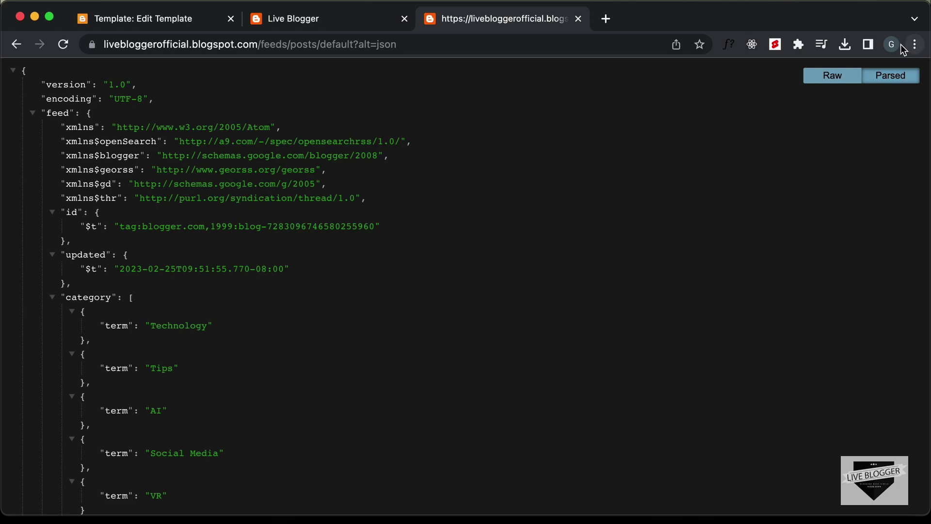
Step: Collapse the feed's 9-item entry array and go back to the Edit Template tab
left_click(798, 44)
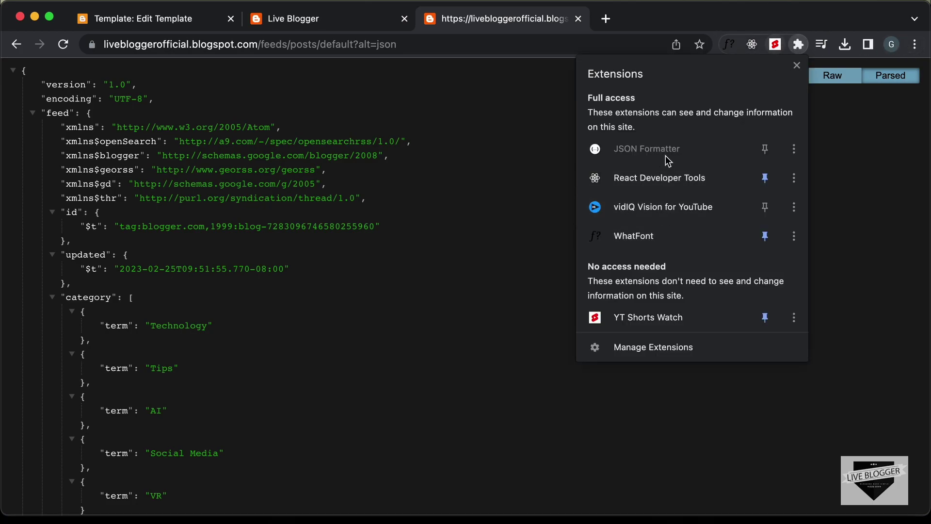
left_click(537, 176)
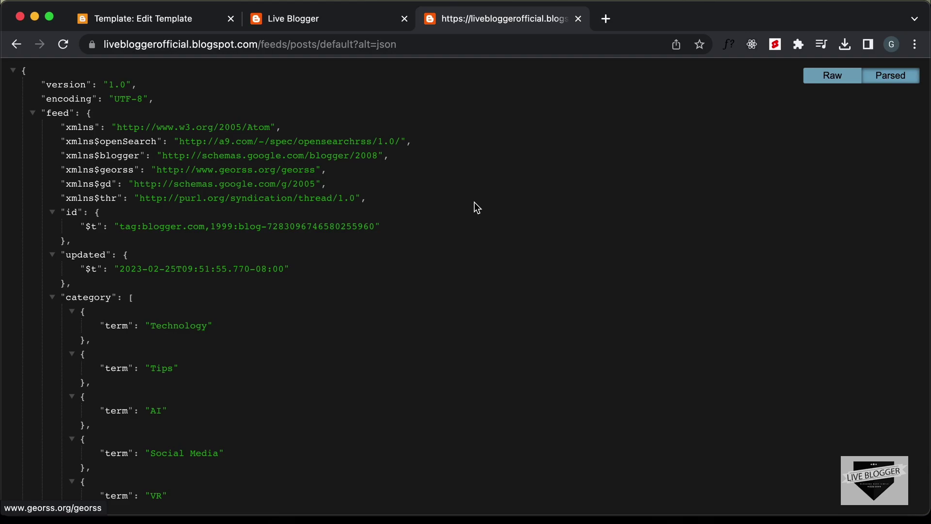
scroll(320, 229, "down", 15)
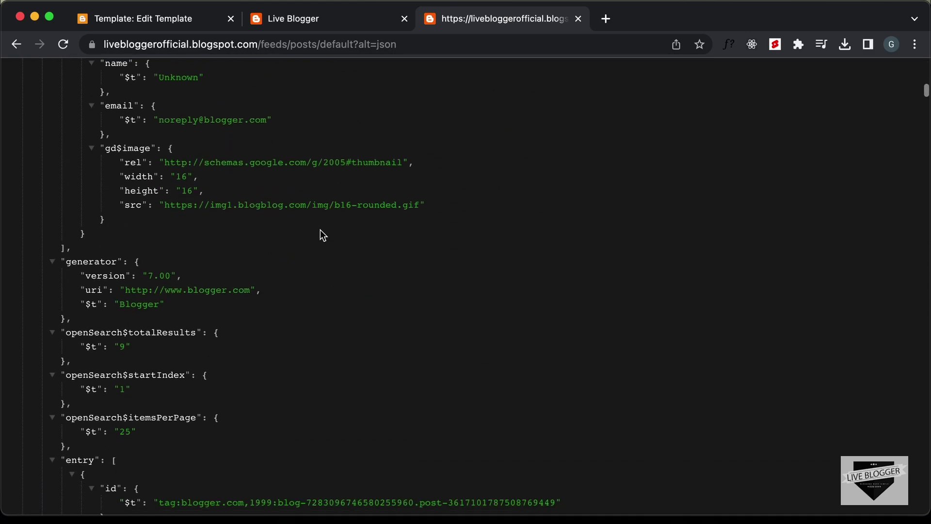
left_click(52, 217)
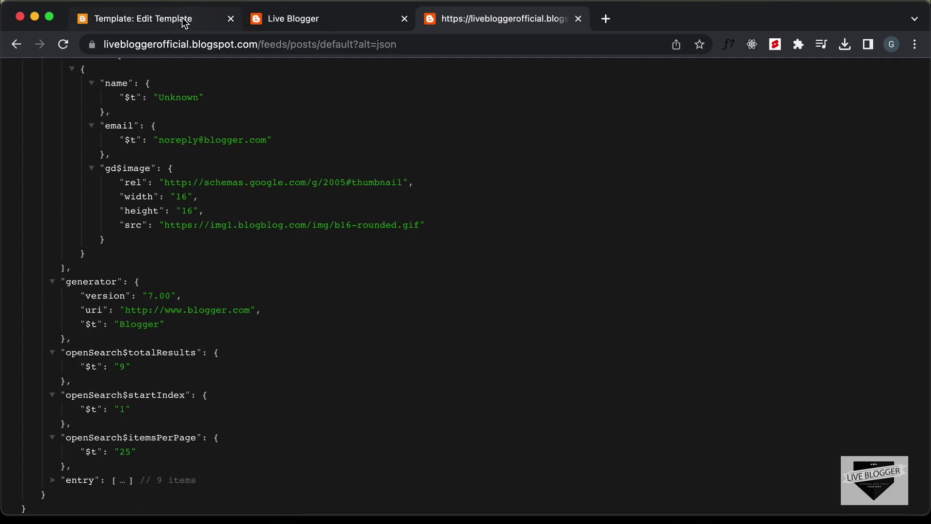
left_click(285, 19)
left_click(131, 22)
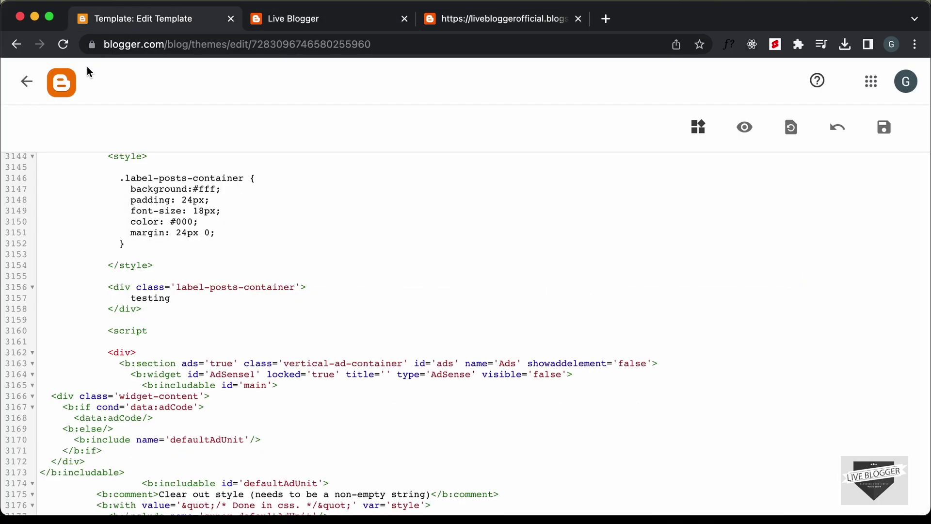
Step: Open Blogger Posts in a new tab and scroll through the 9 published posts
left_click(67, 82, "super")
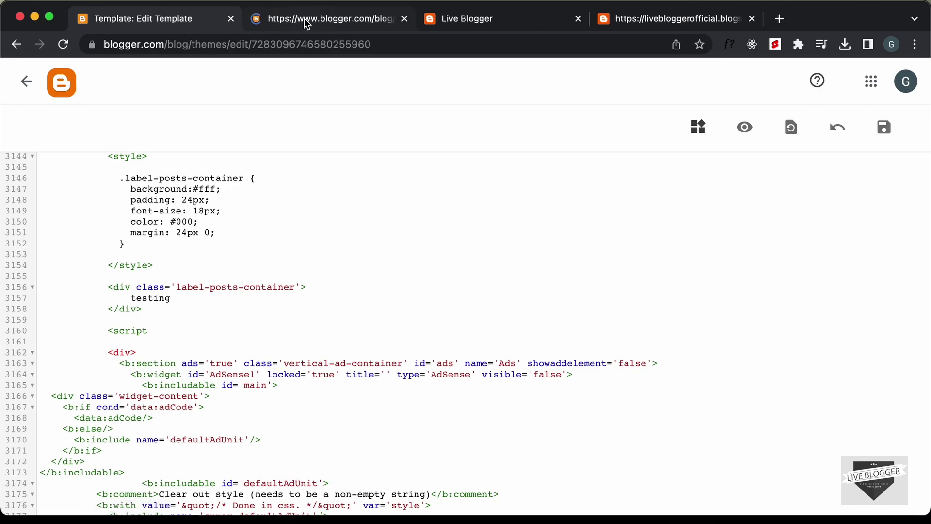
left_click(307, 22)
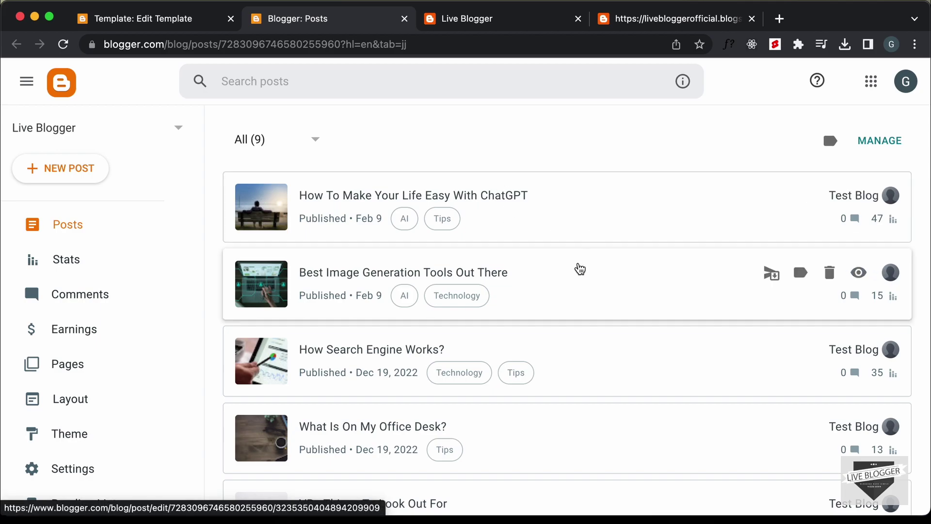
scroll(580, 269, "down", 8)
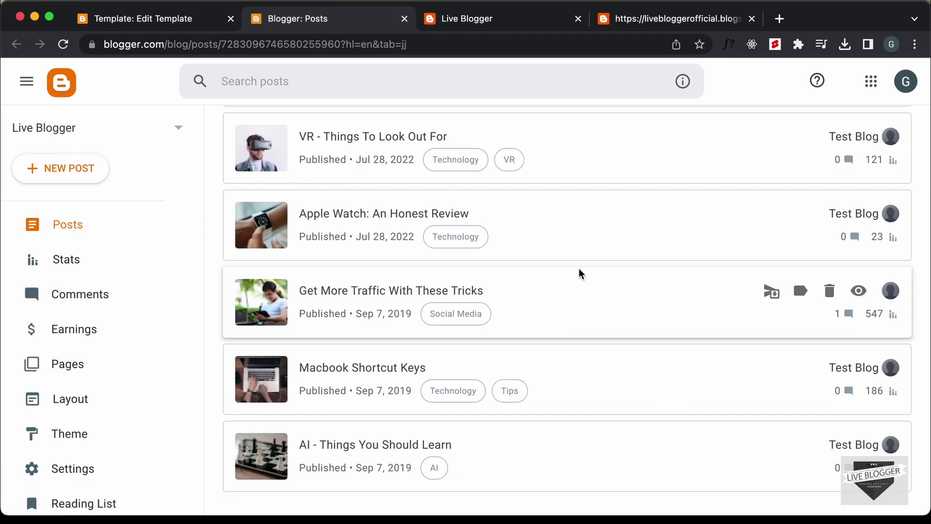
scroll(579, 273, "up", 8)
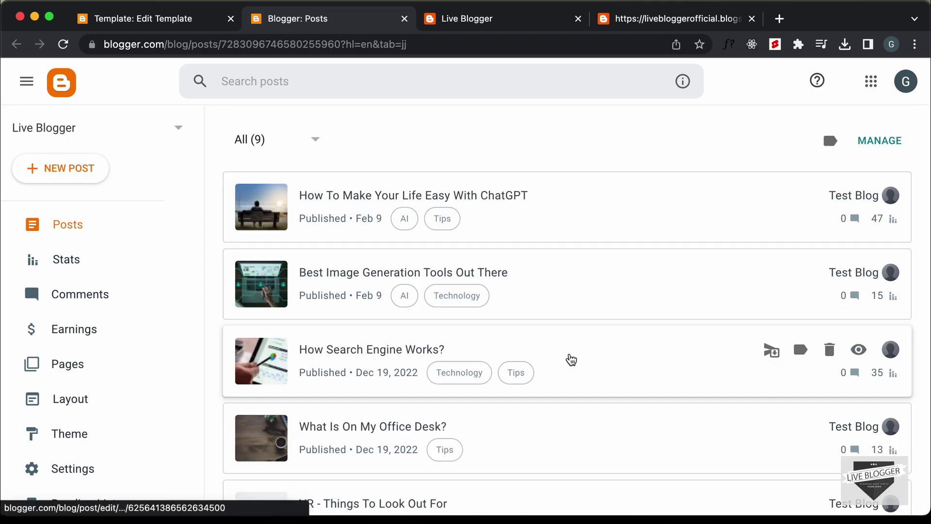
scroll(572, 361, "down", 8)
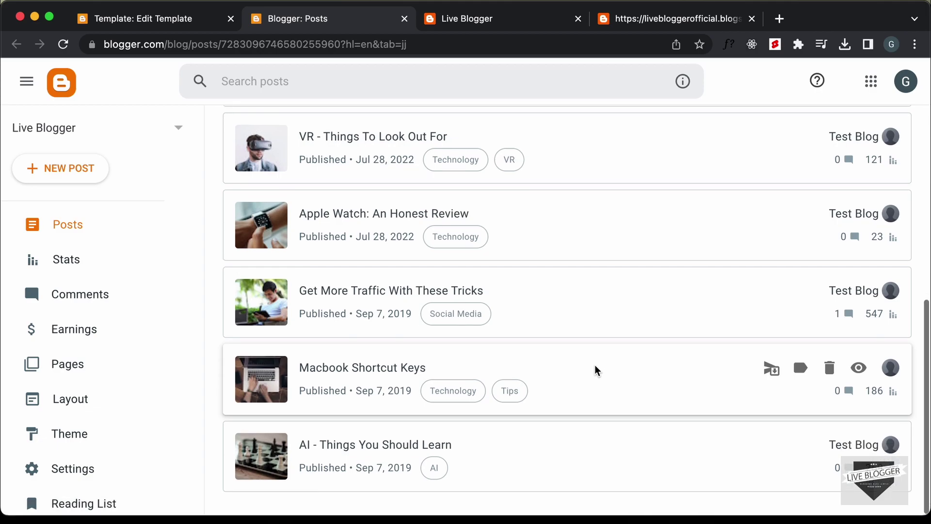
scroll(505, 301, "up", 8)
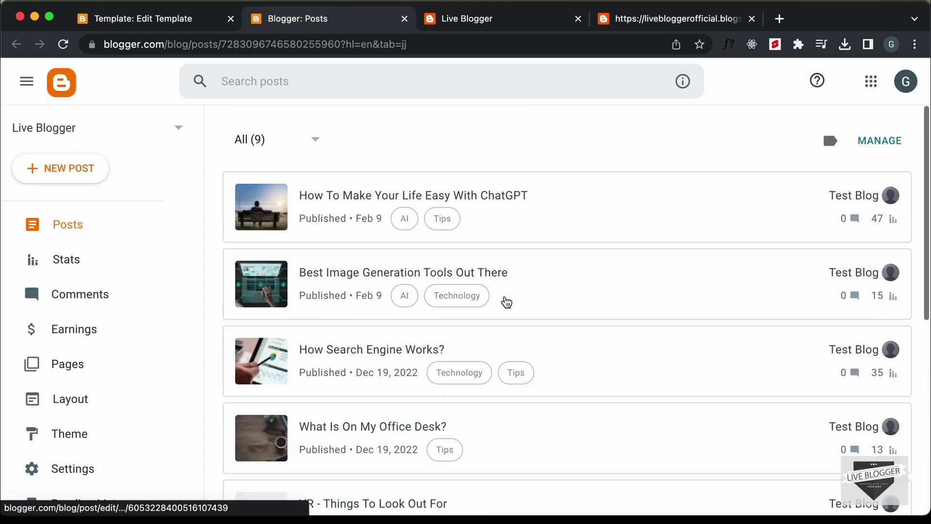
Step: Change the feed URL to /feeds/posts/default/-/Tips?alt=json and collapse entry to see 4 results
left_click(630, 23)
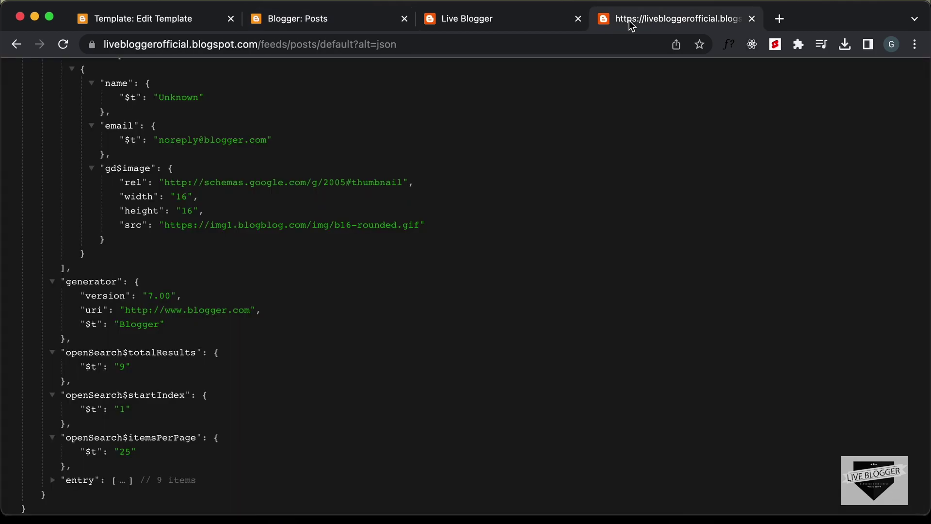
left_click(315, 44)
left_click(355, 43)
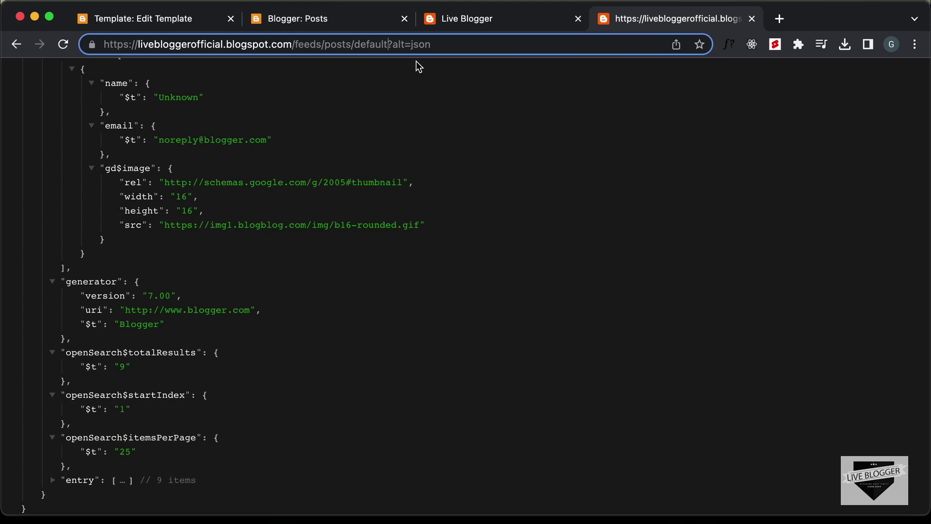
type("/-")
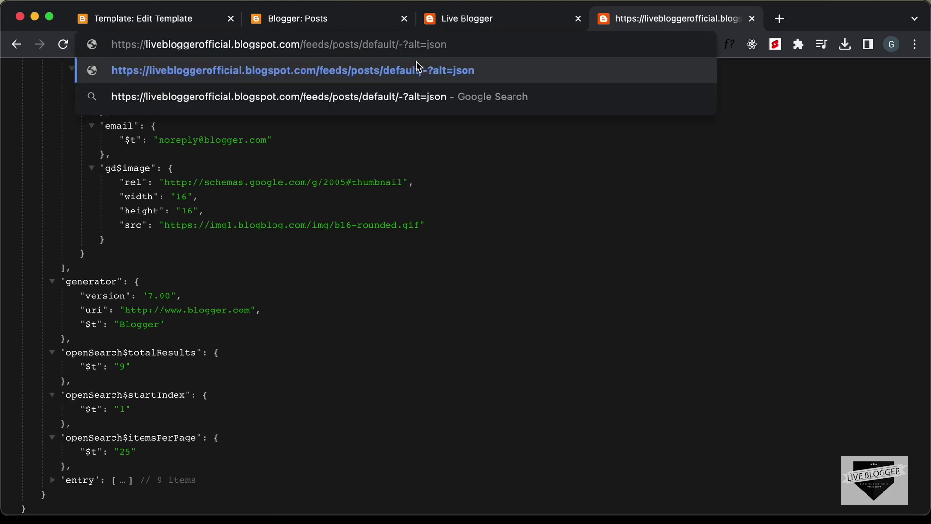
type("/")
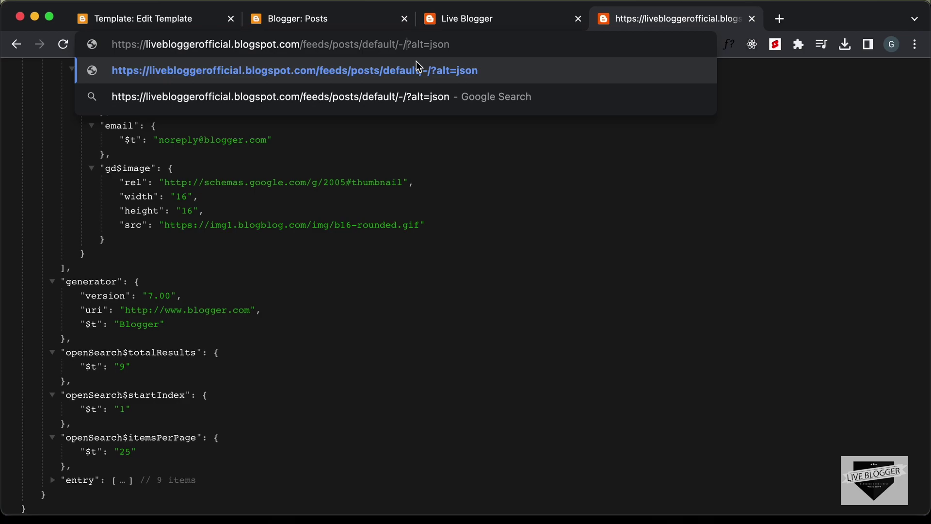
type("Tips")
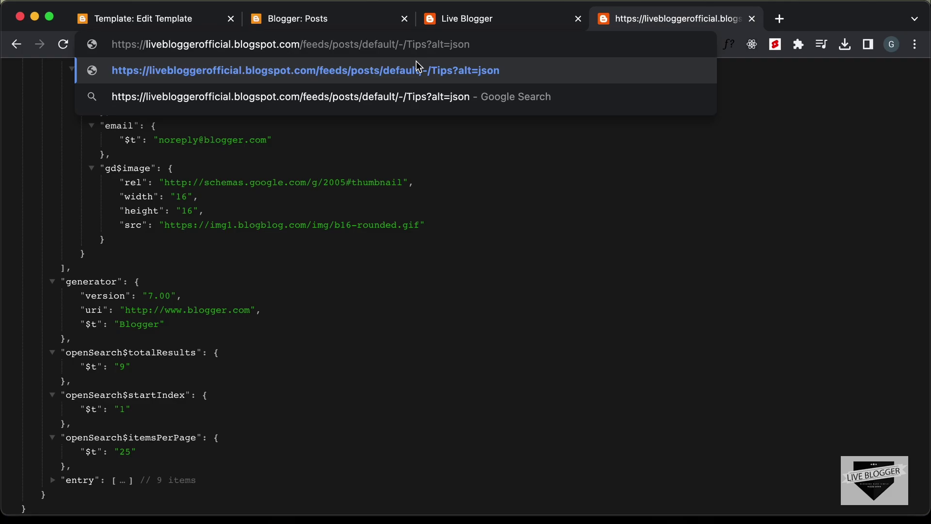
key("Return")
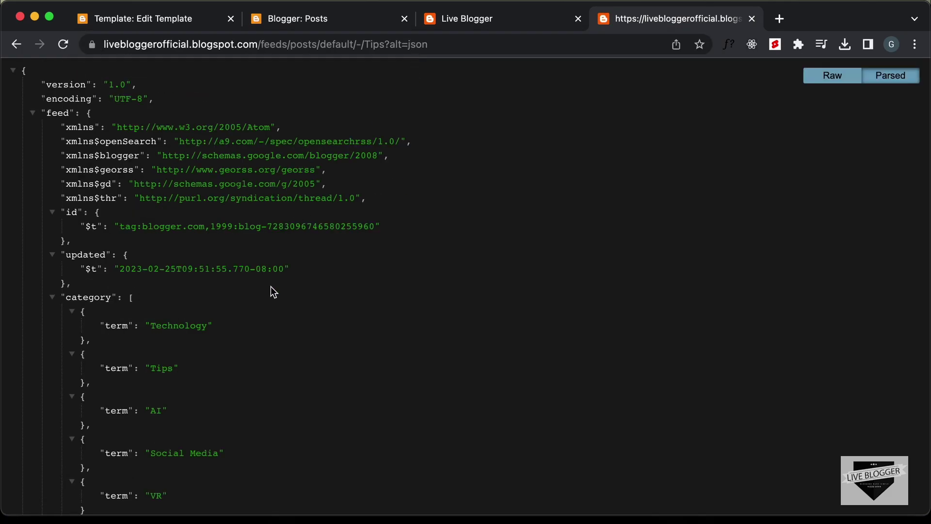
scroll(271, 286, "down", 20)
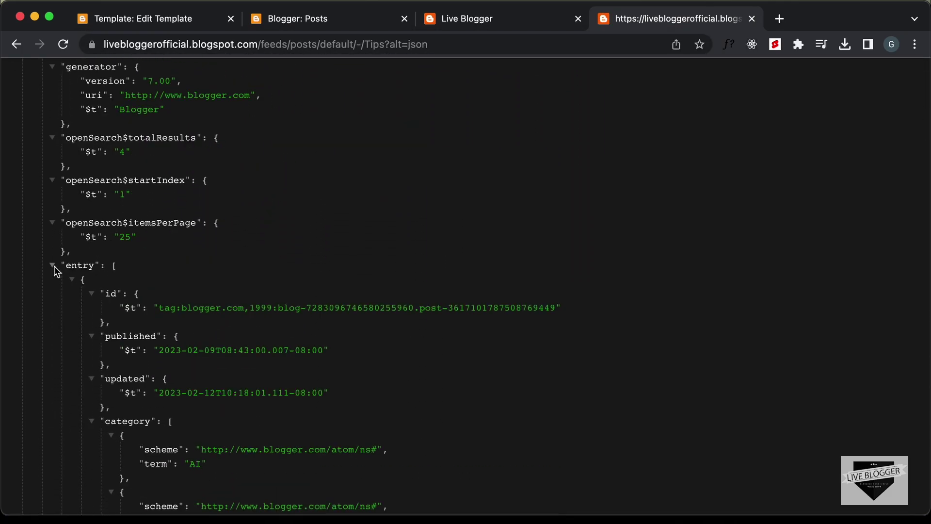
left_click(53, 265)
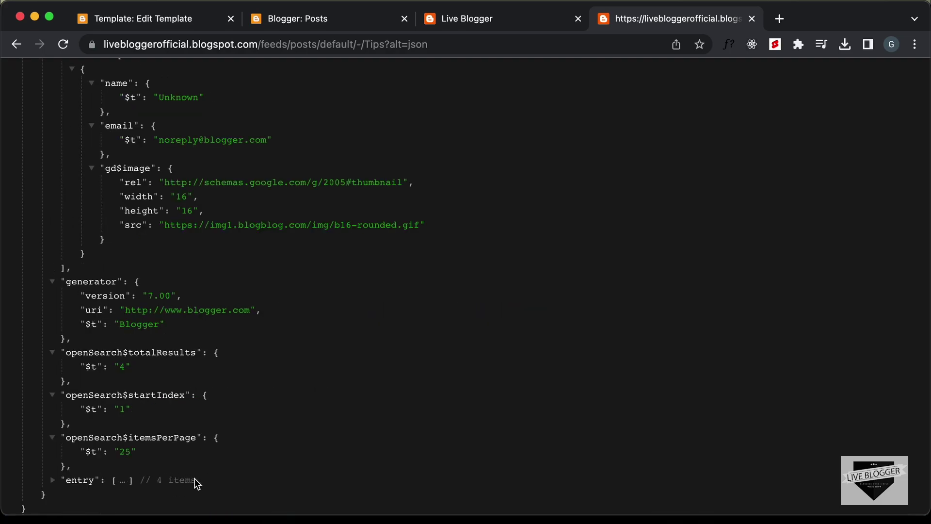
Step: Review the Blogger posts list and confirm four of the 9 posts carry the Tips label
left_click(338, 18)
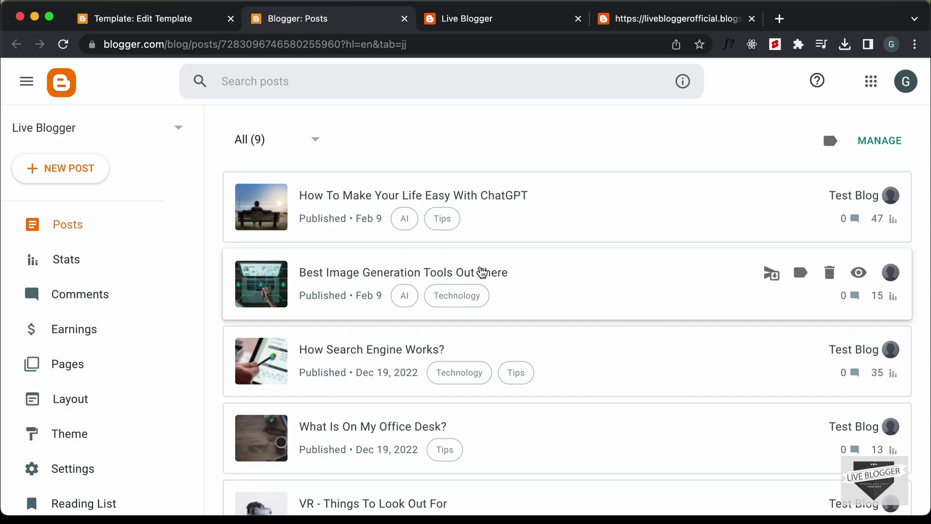
scroll(481, 273, "down", 3)
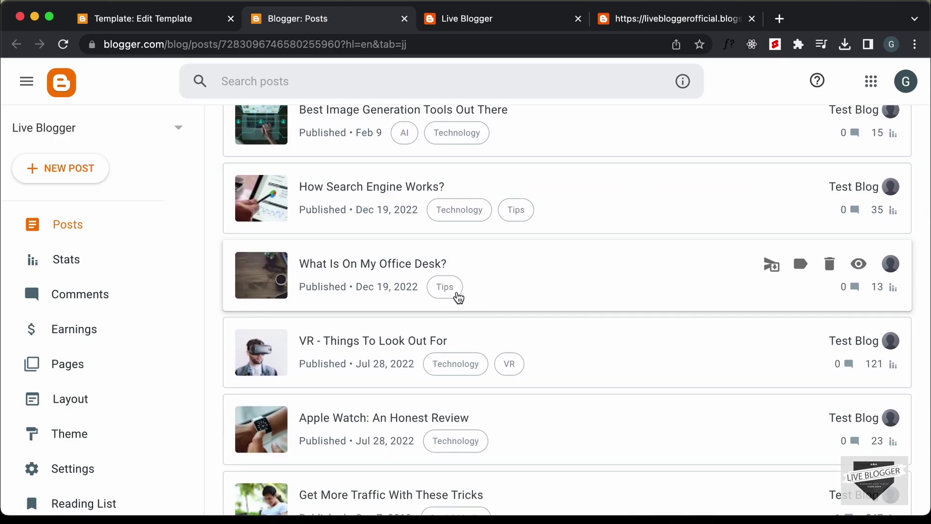
scroll(461, 295, "up", 3)
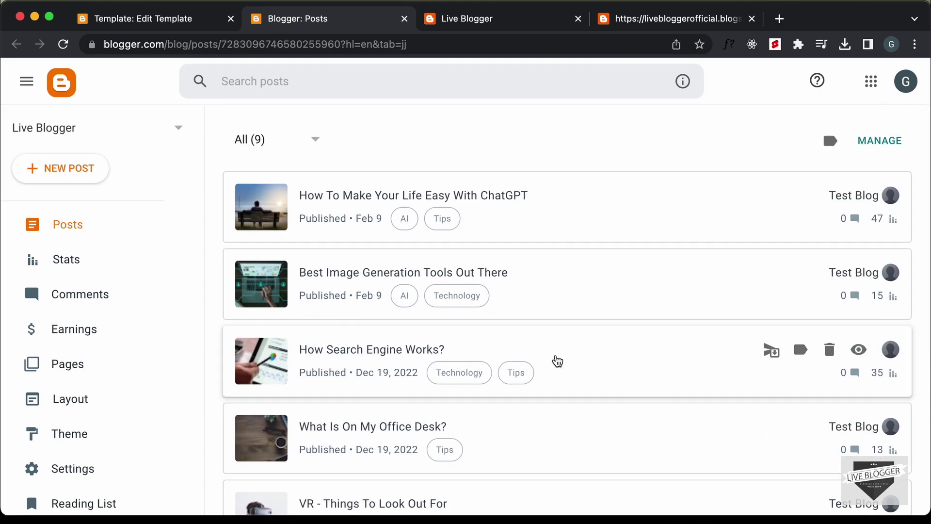
scroll(557, 361, "down", 7)
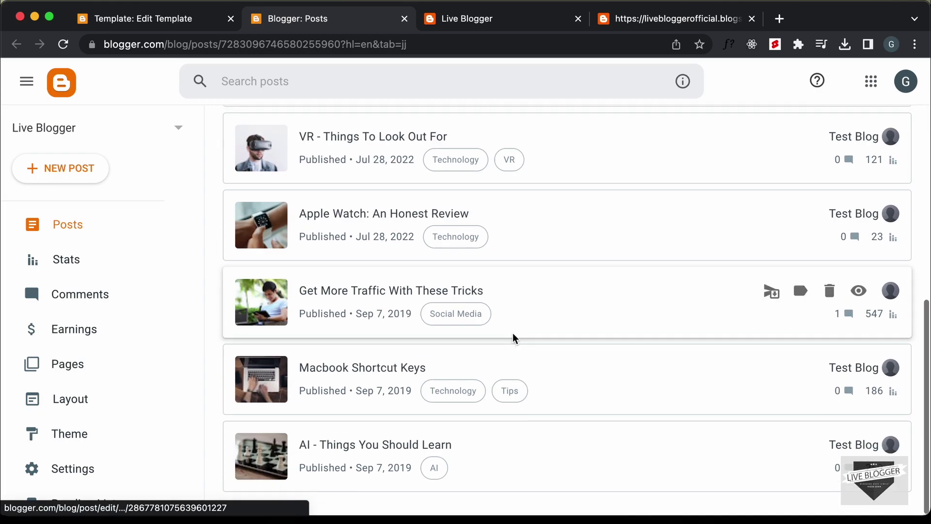
scroll(543, 399, "up", 7)
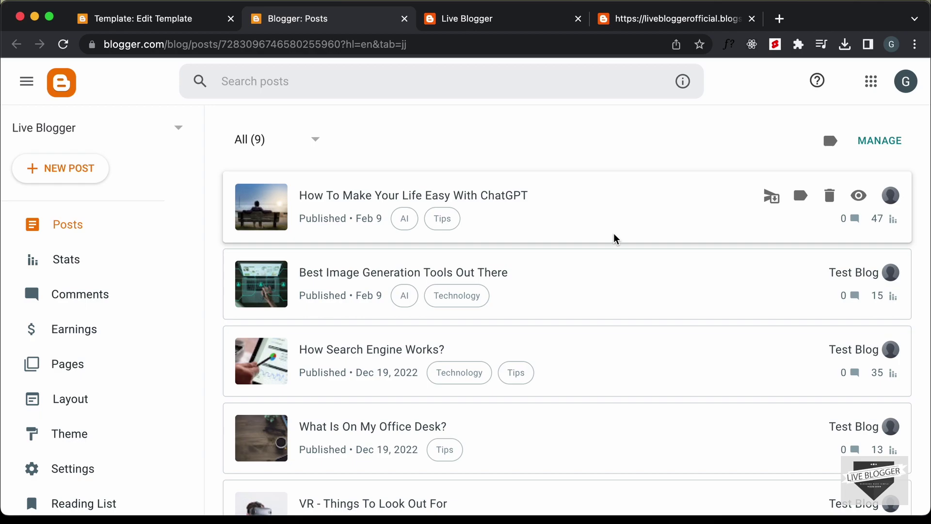
scroll(615, 239, "down", 7)
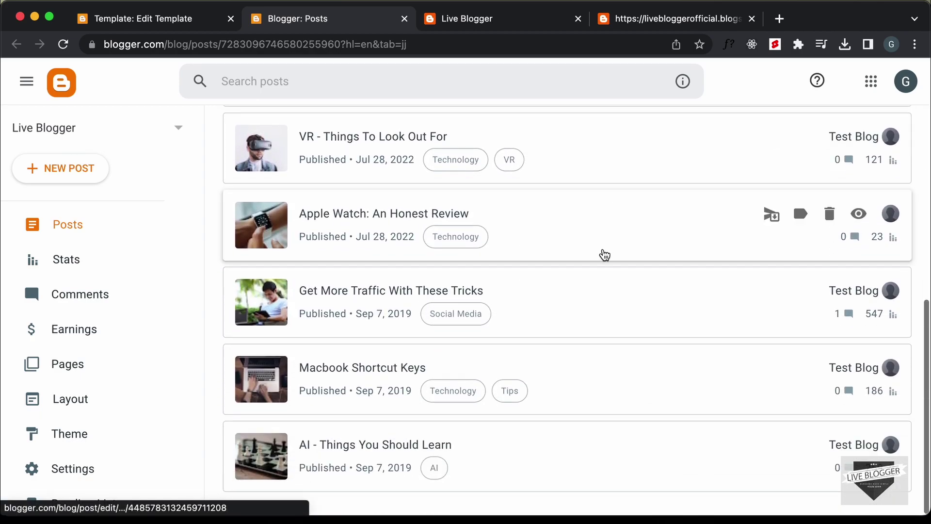
scroll(532, 335, "up", 2)
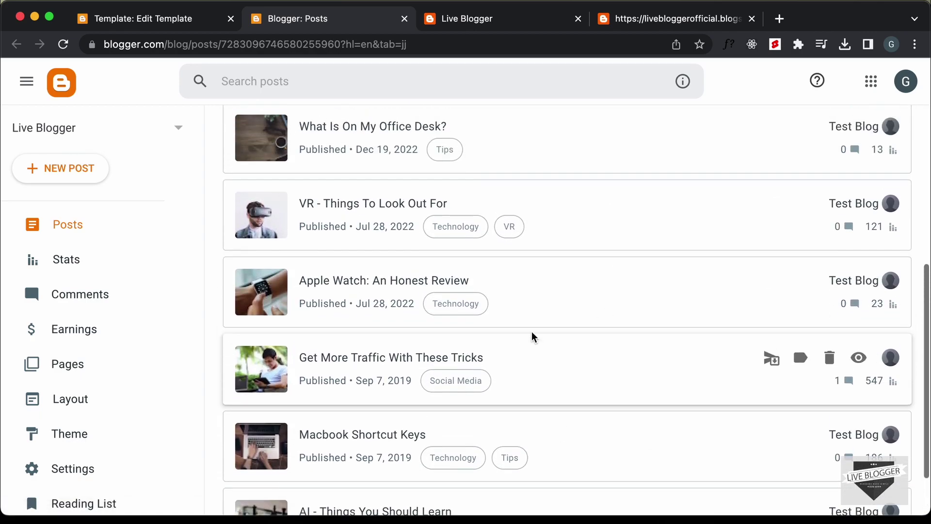
scroll(517, 252, "up", 6)
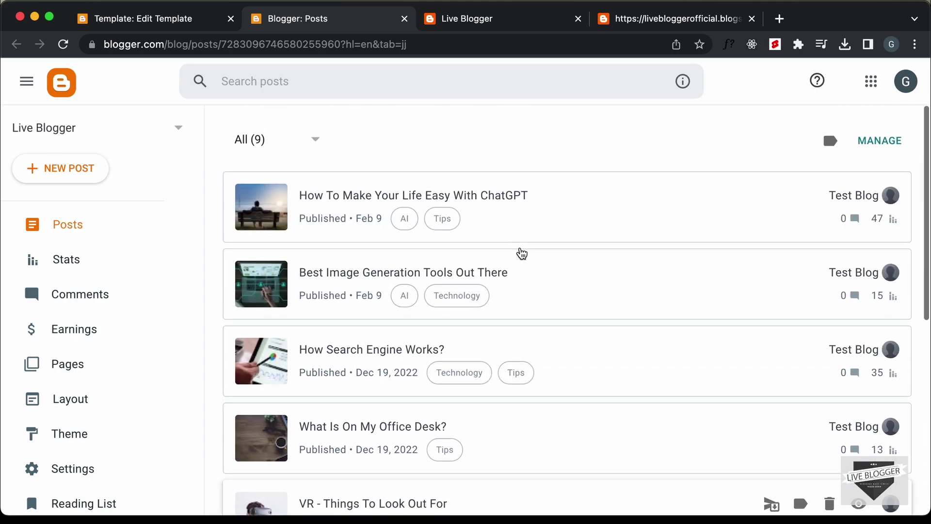
scroll(533, 326, "down", 5)
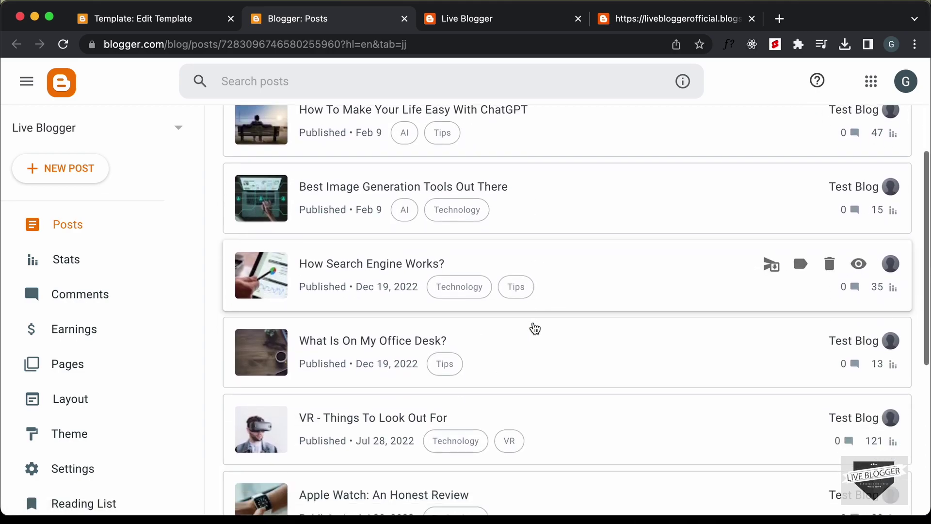
scroll(533, 364, "down", 2)
scroll(561, 281, "up", 2)
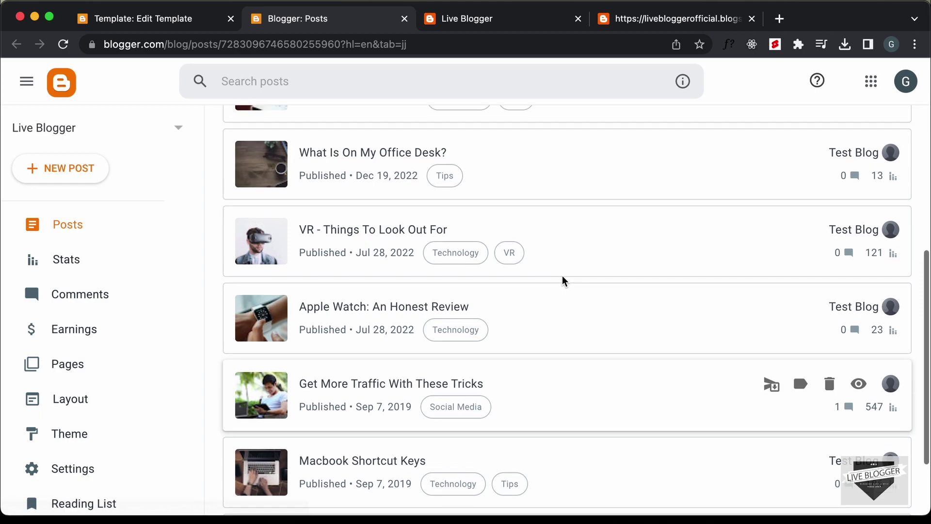
Step: Change the feed URL label from Tips to VR and collapse the entry array, showing 1 post
left_click(629, 25)
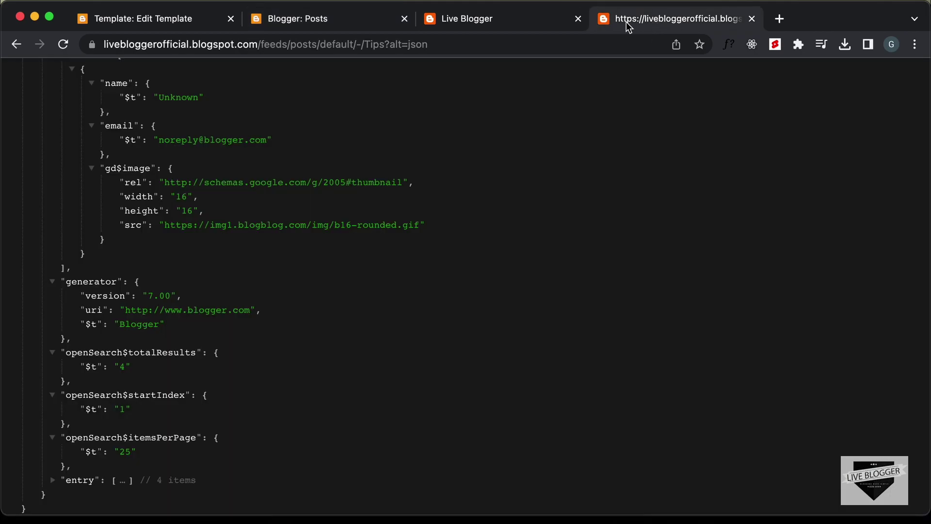
double_click(379, 43)
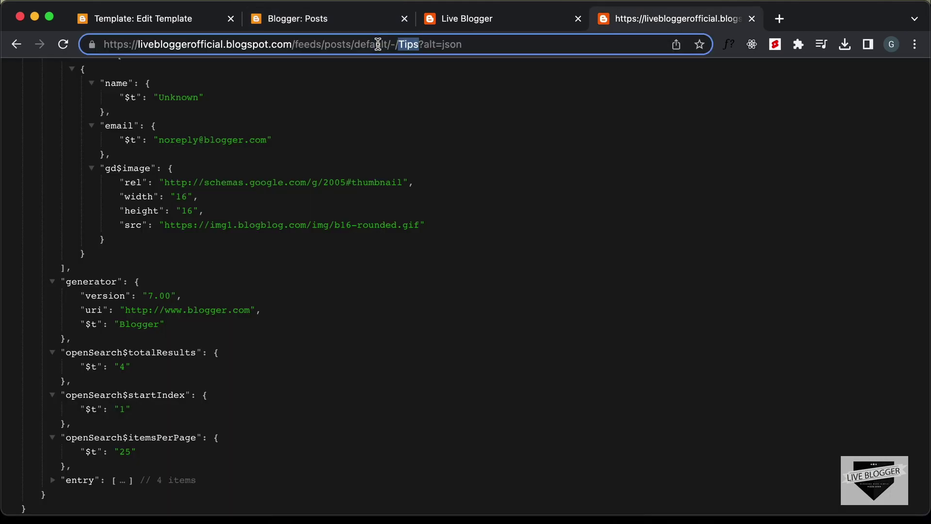
type("VR")
left_click(469, 68)
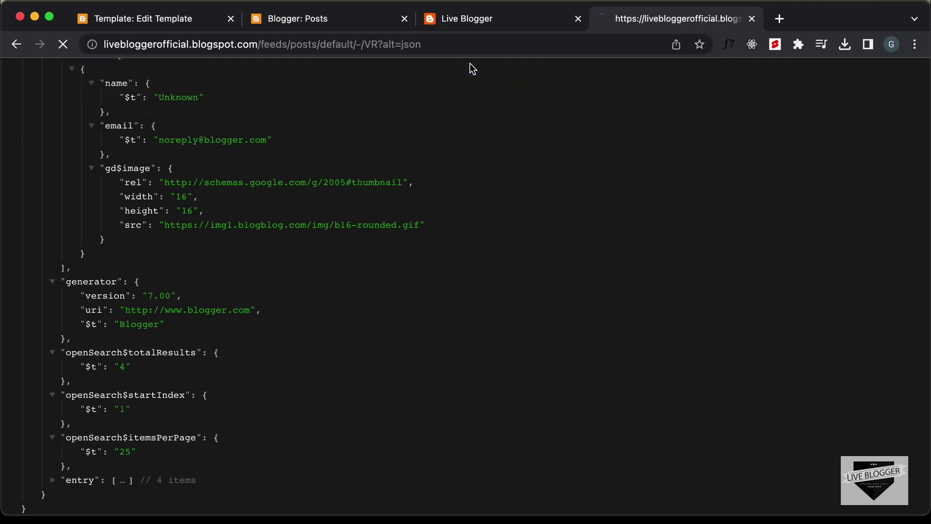
scroll(438, 191, "down", 20)
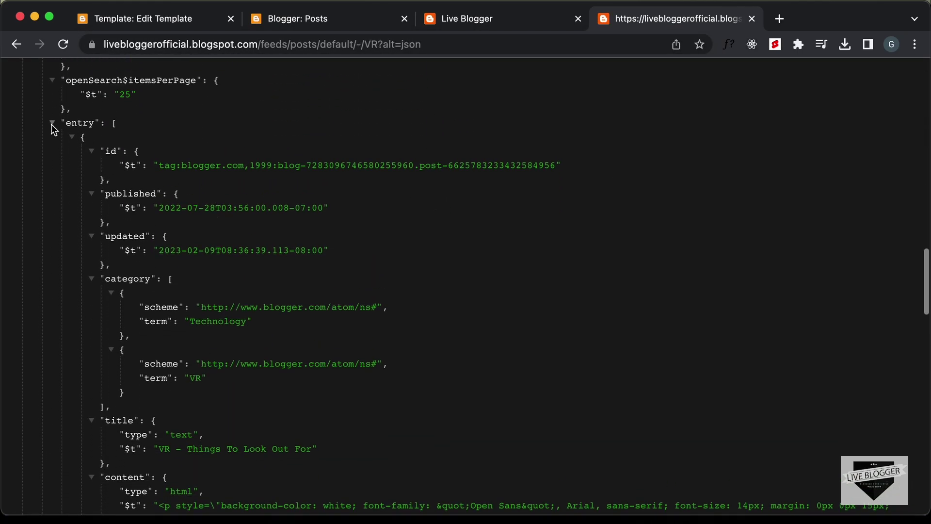
left_click(52, 119)
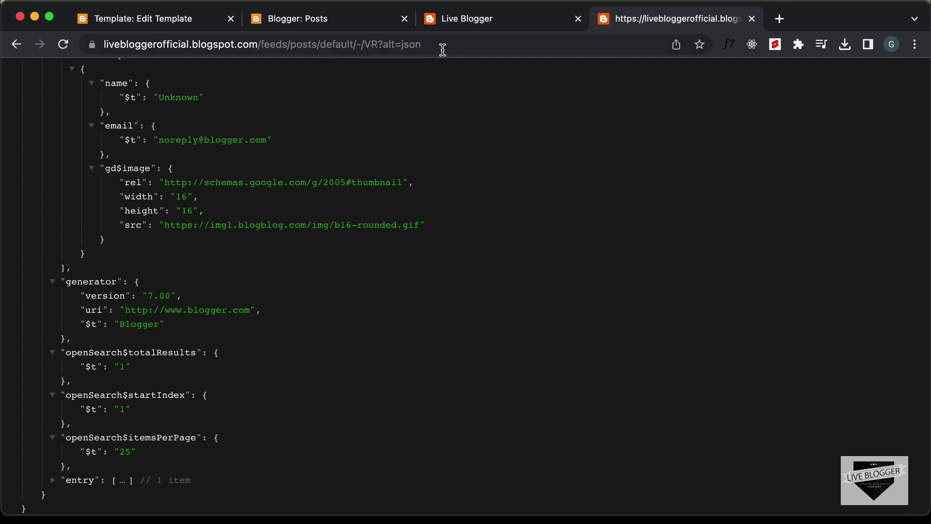
Step: Cross-check the single VR post on the live blog and posts list, then return to the feed
left_click(478, 26)
left_click(343, 27)
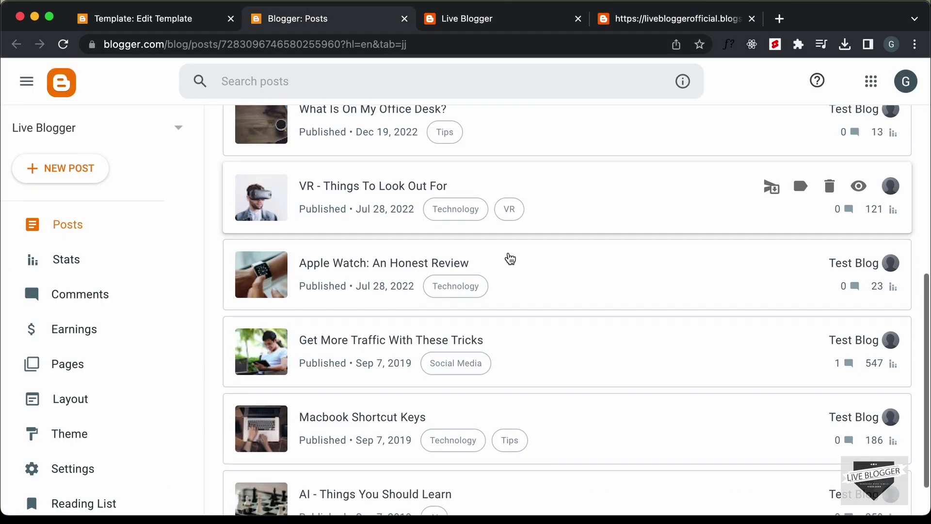
scroll(507, 258, "up", 4)
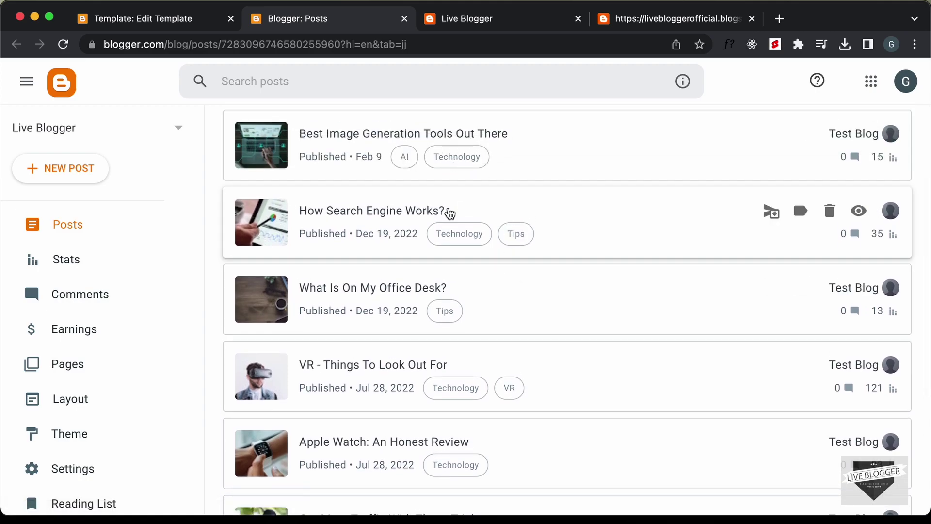
scroll(517, 262, "down", 3)
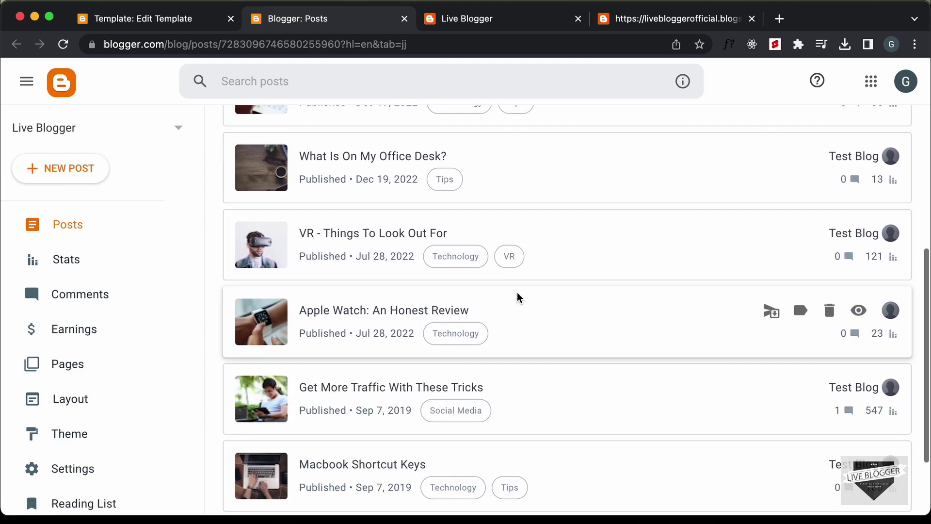
left_click(660, 20)
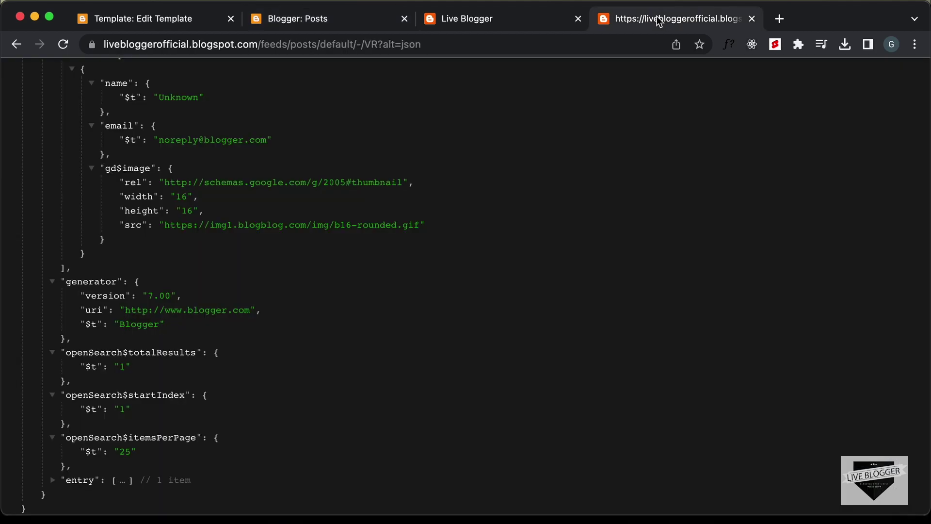
Step: Load the Technology label feed and collapse its entry array, showing 5 posts
double_click(372, 45)
type("Techno")
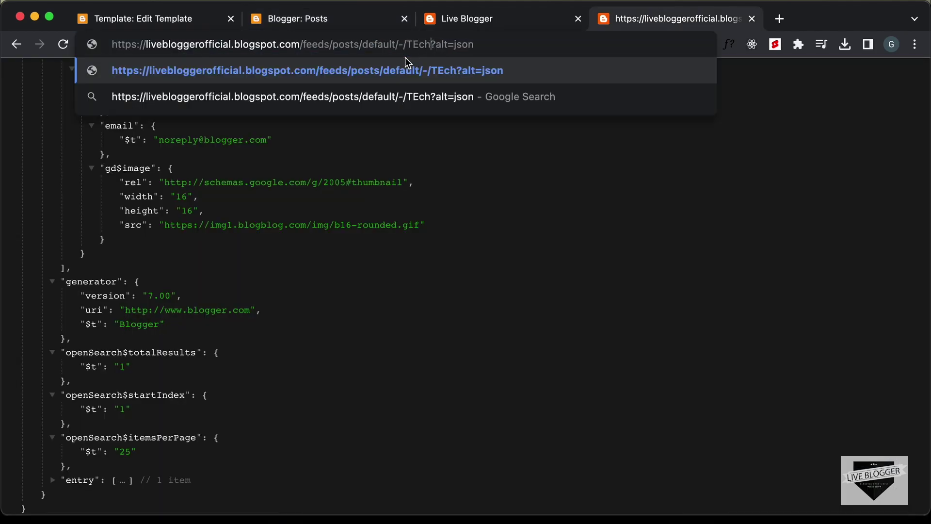
type("logy")
key("Return")
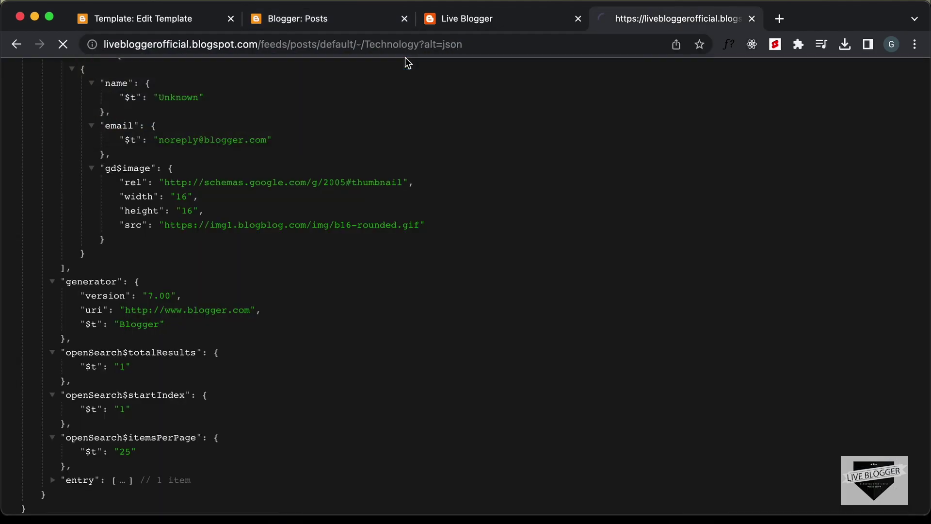
scroll(392, 253, "down", 15)
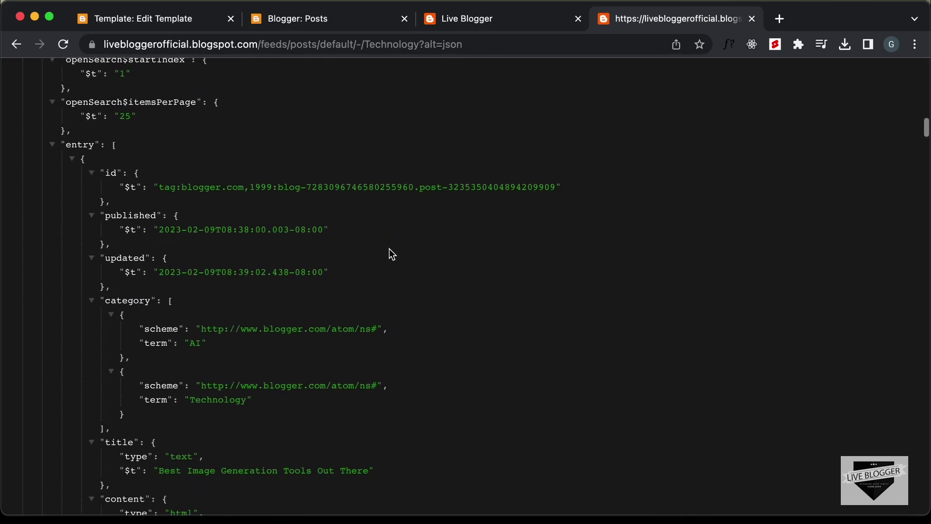
left_click(54, 129)
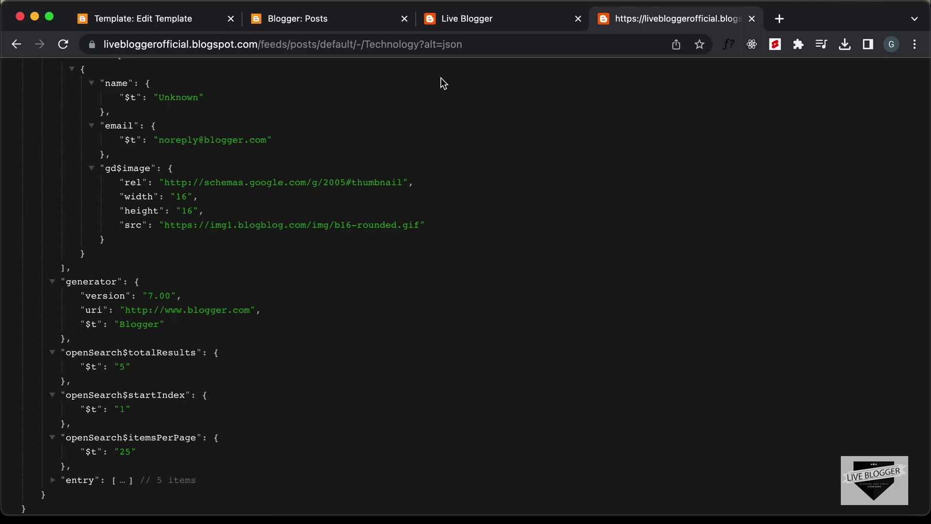
Step: Insert max-results=3& before alt=json and confirm the entry array now holds 3 items
left_click(424, 45)
left_click(507, 45)
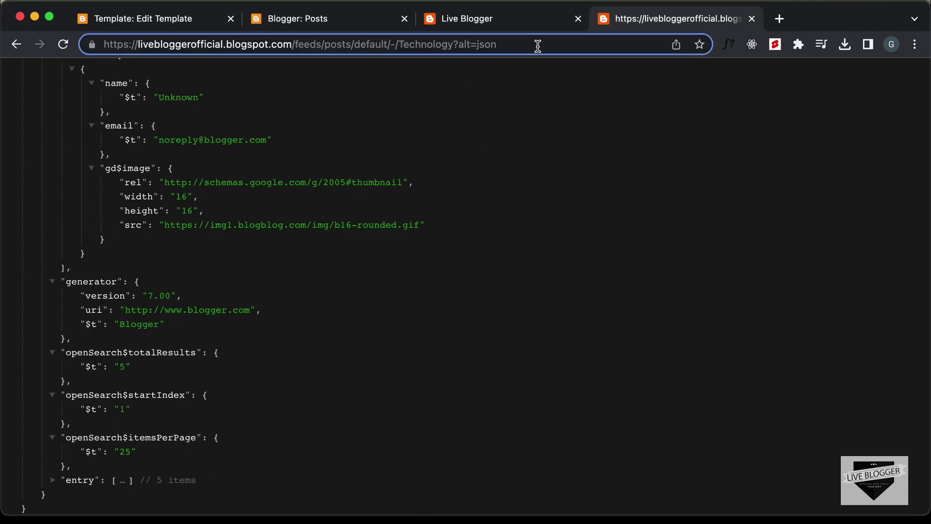
left_click(616, 51)
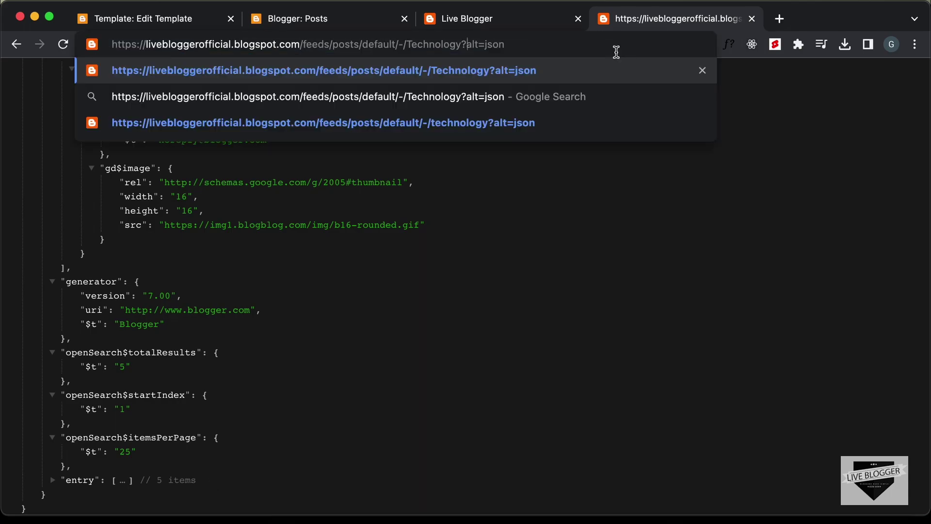
type("max-resul")
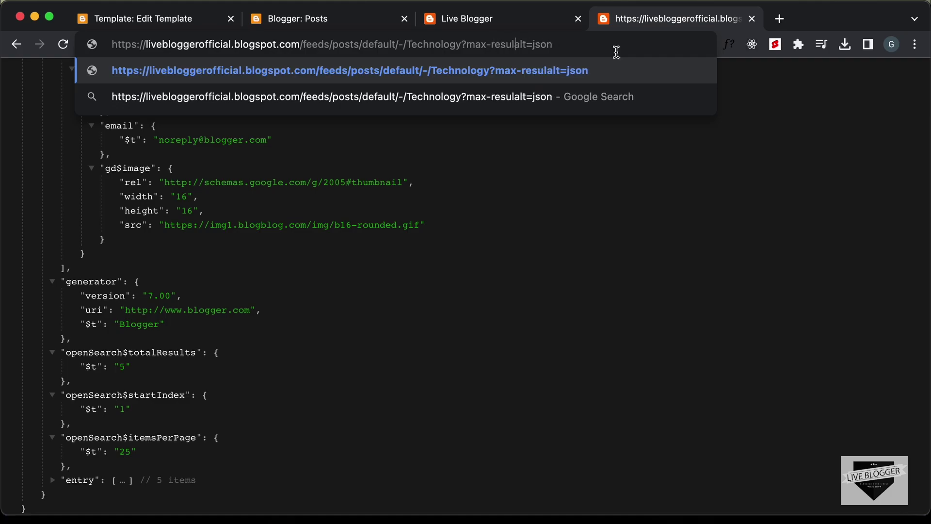
type("ts=")
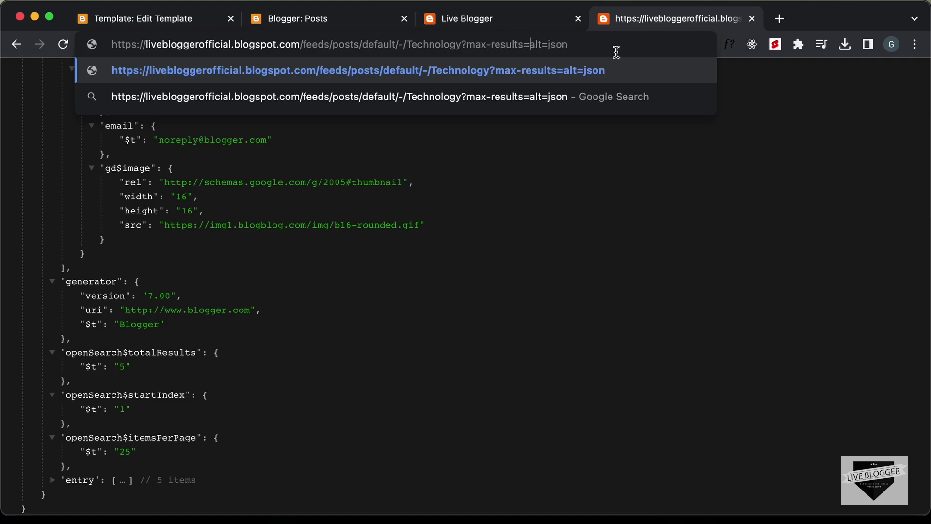
type("3")
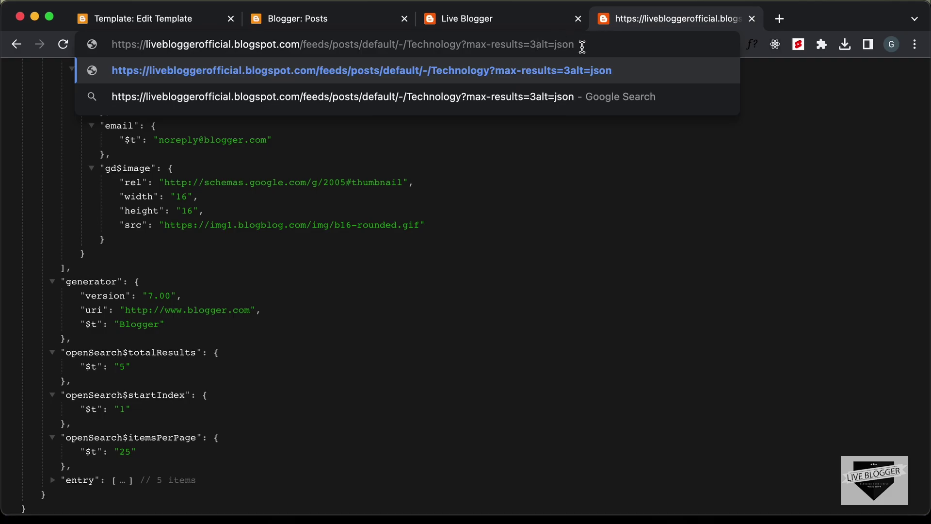
type("&")
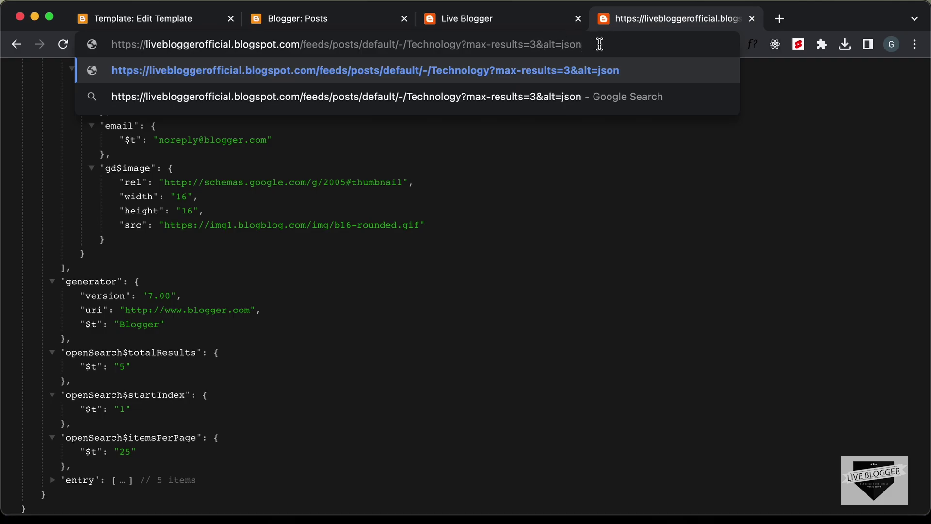
key("Return")
scroll(390, 223, "down", 10)
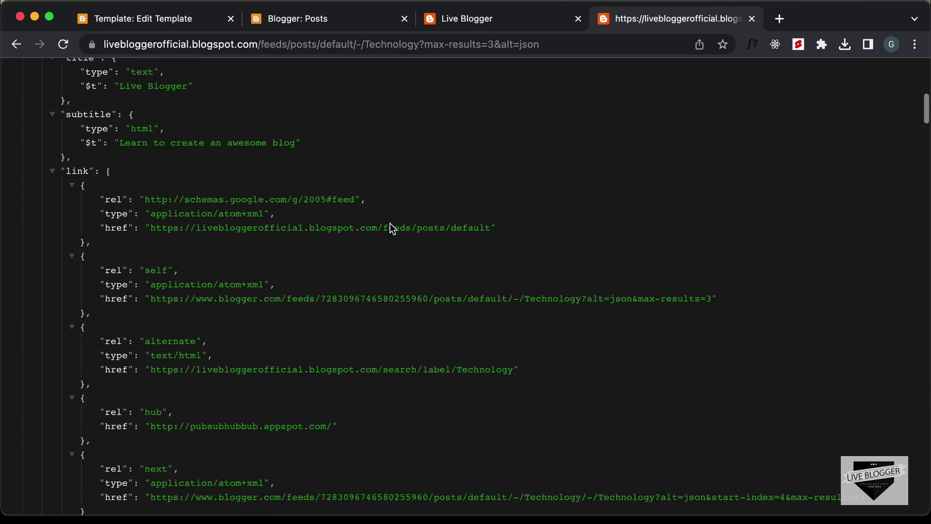
scroll(390, 223, "down", 10)
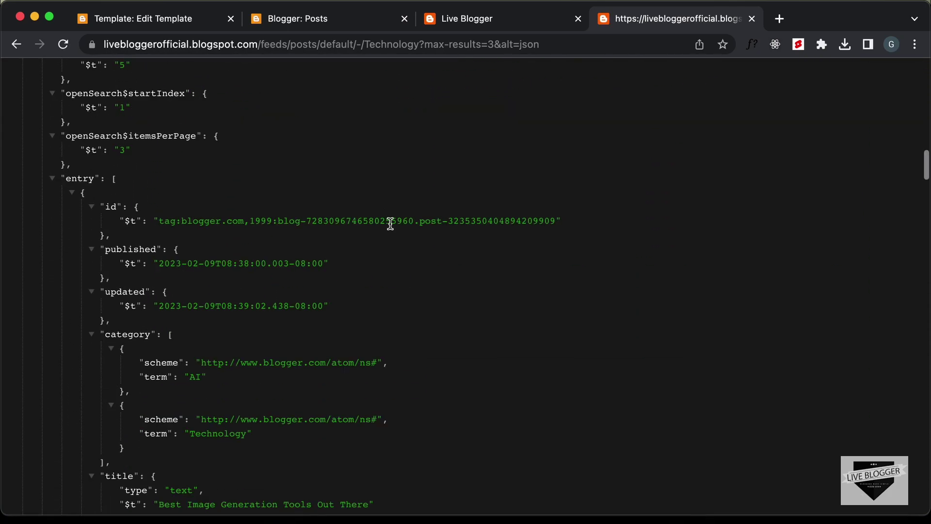
left_click(56, 182)
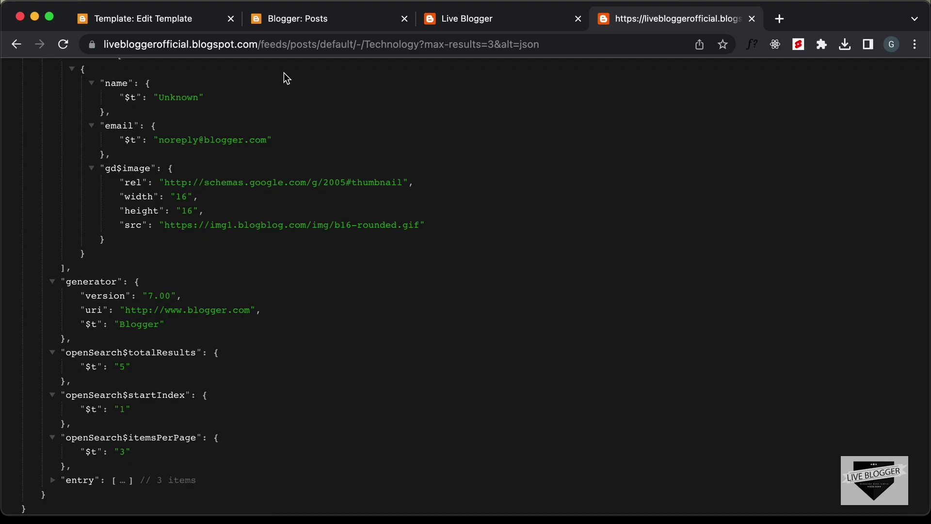
Step: Switch back to the Template: Edit Template theme code editor
left_click(187, 20)
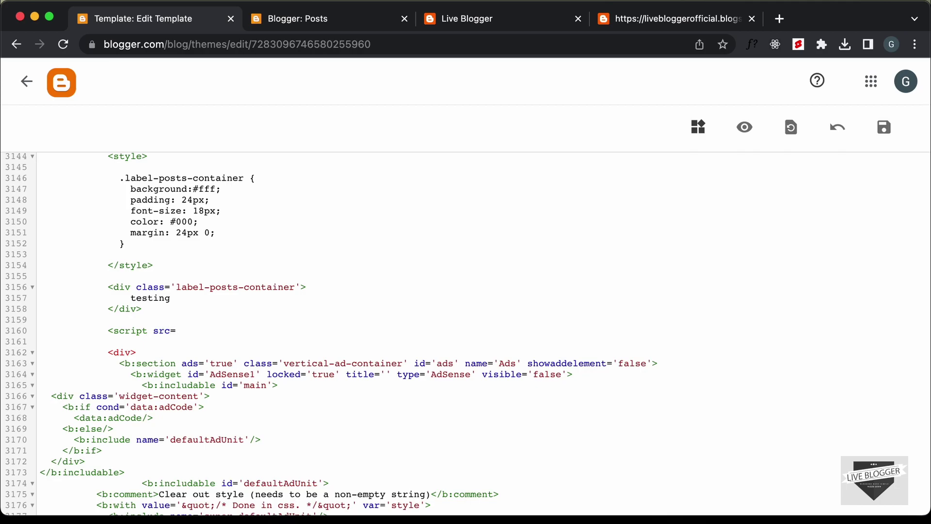
Step: Paste the Technology max-results=3 feed path into the script src and append -in-script&callback=displayLabelPosts
left_click(648, 27)
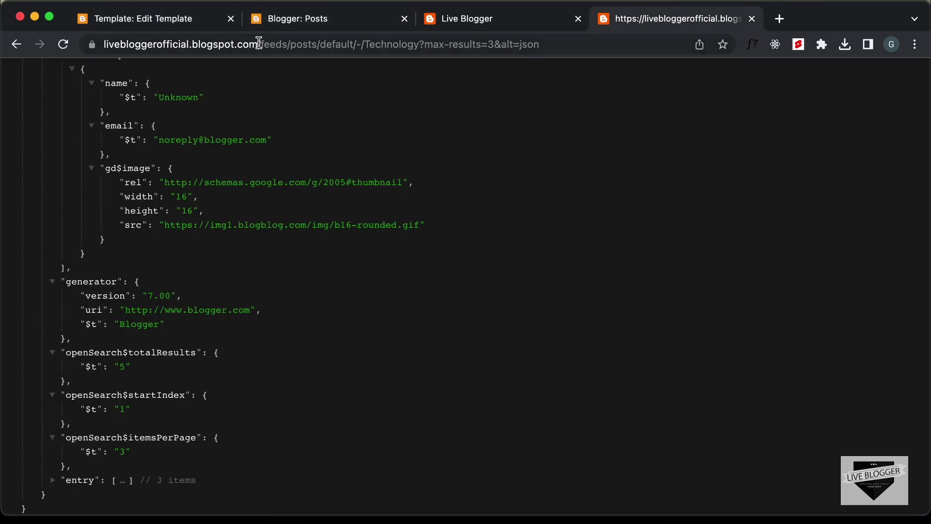
left_click_drag(257, 44, 557, 48)
key("super+c")
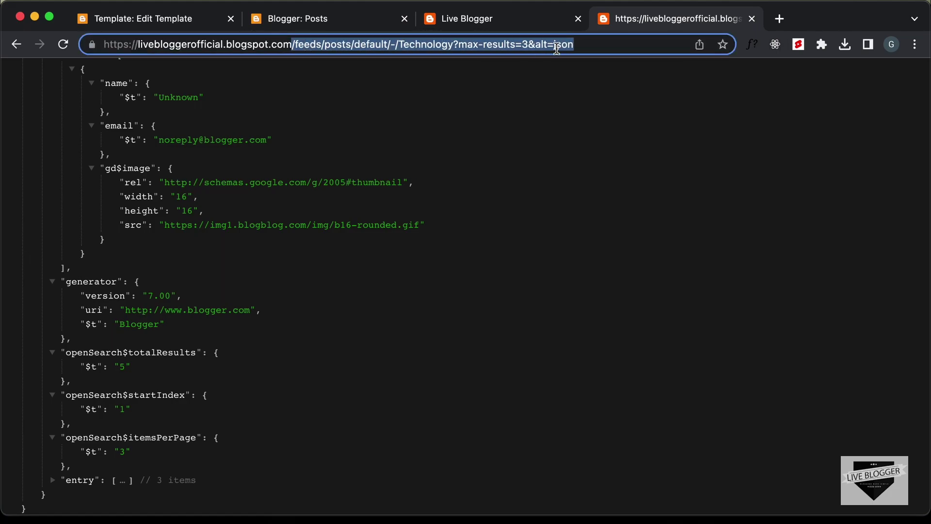
left_click(151, 19)
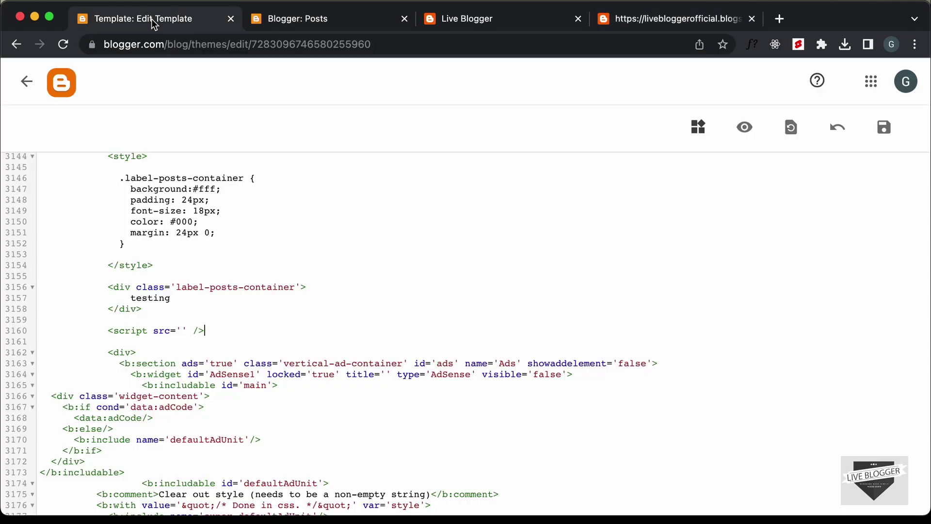
left_click(182, 330)
key("super+v")
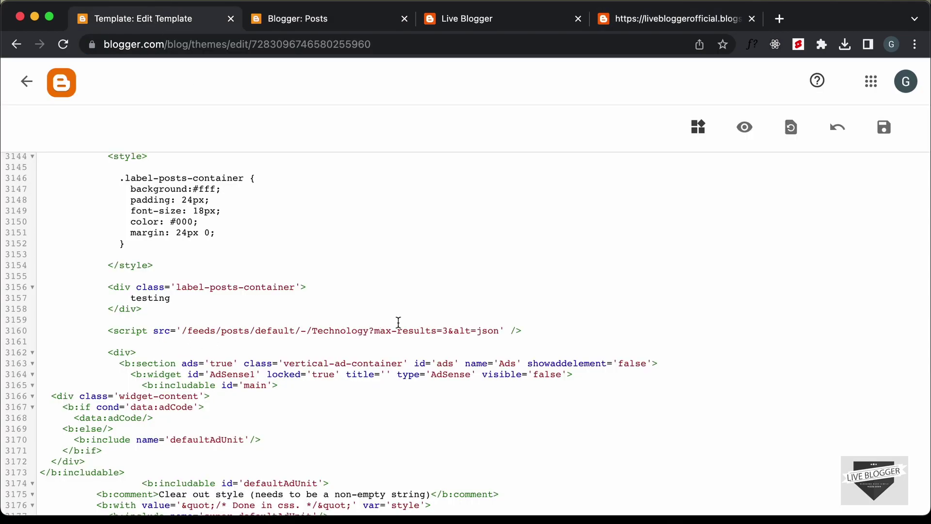
scroll(510, 354, "down", 2)
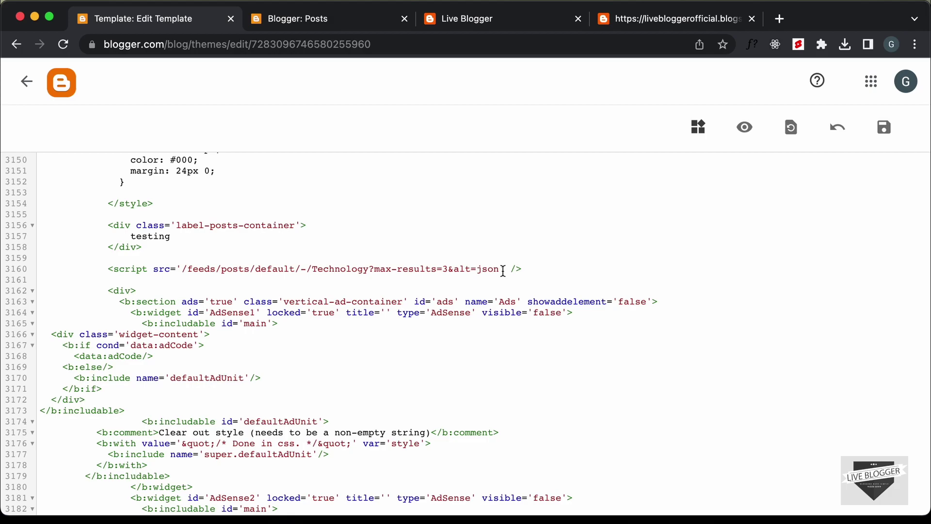
type("-in-script&callback=")
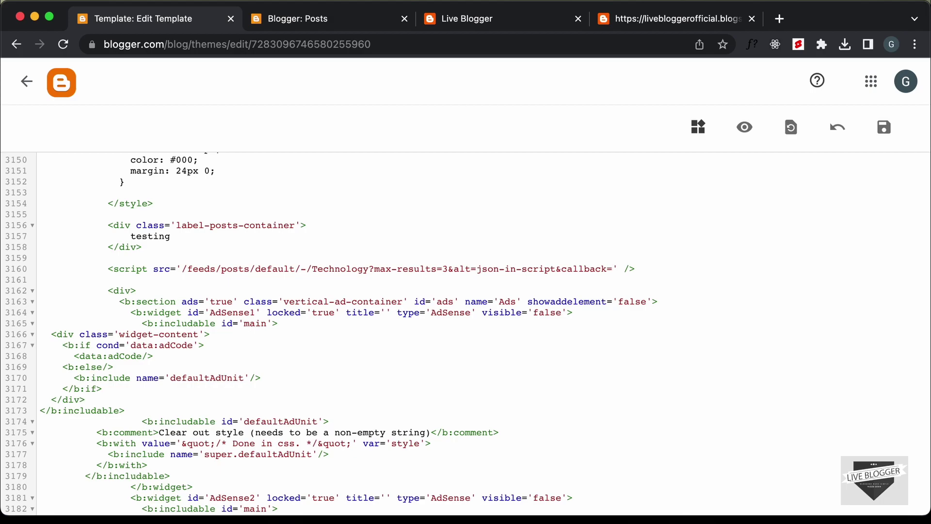
type("displayLabelPosts")
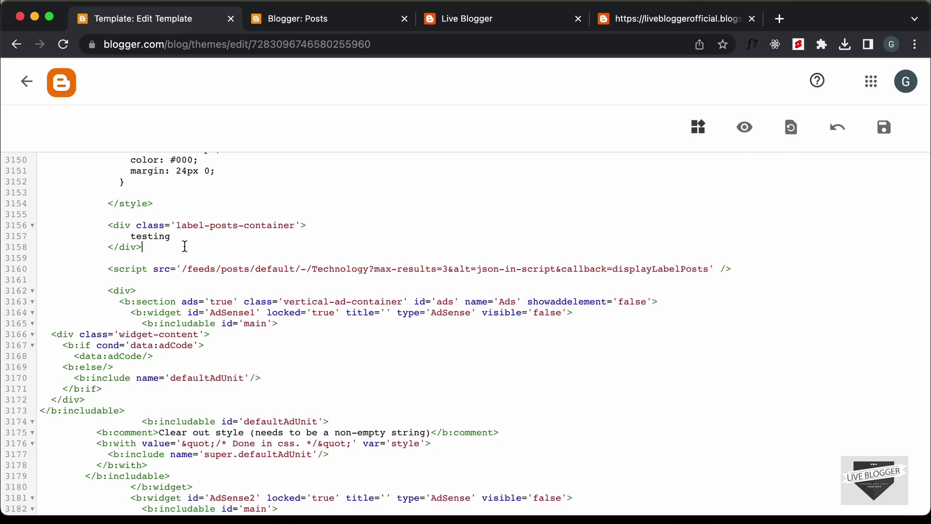
Step: Add an empty <script></script> block after the container's closing div
key("Return")
key("Return")
type("<script>")
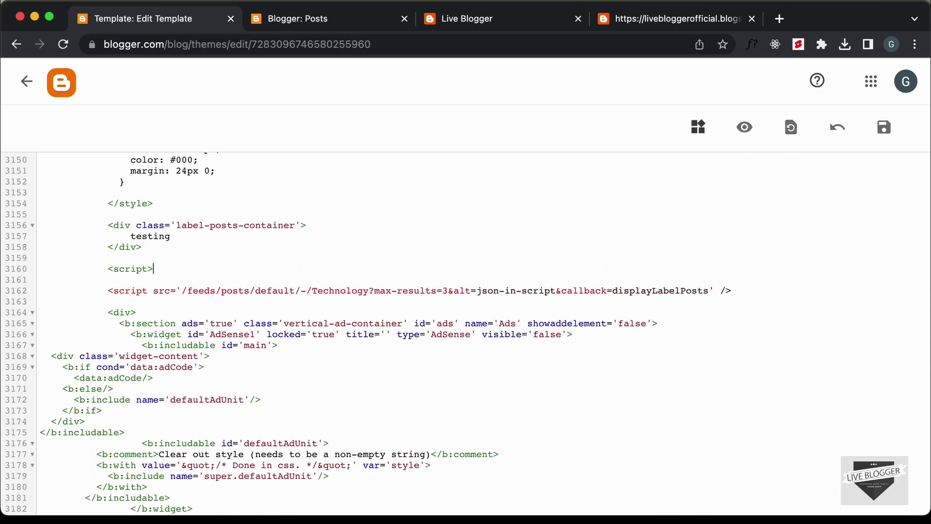
key("Return")
key("Return")
type("</script>")
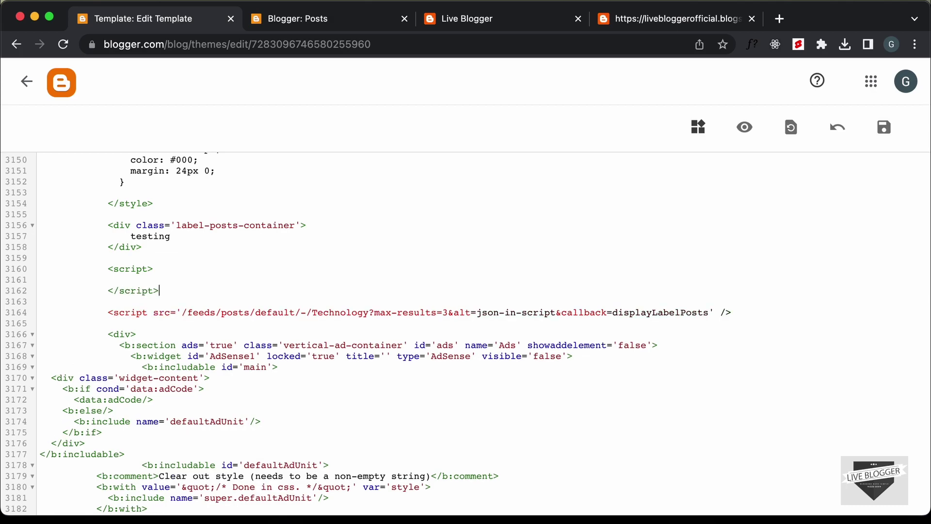
left_click(118, 279)
Step: Define const displayLabelPosts = (posts) => { console.log(posts); } inside the new script block
key("Return")
key("Return")
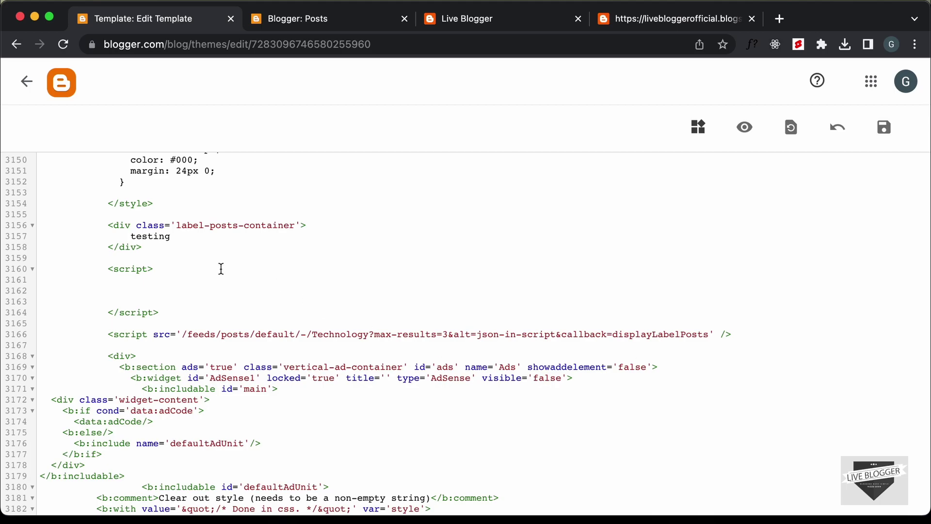
type("const displayLabelPosts = ")
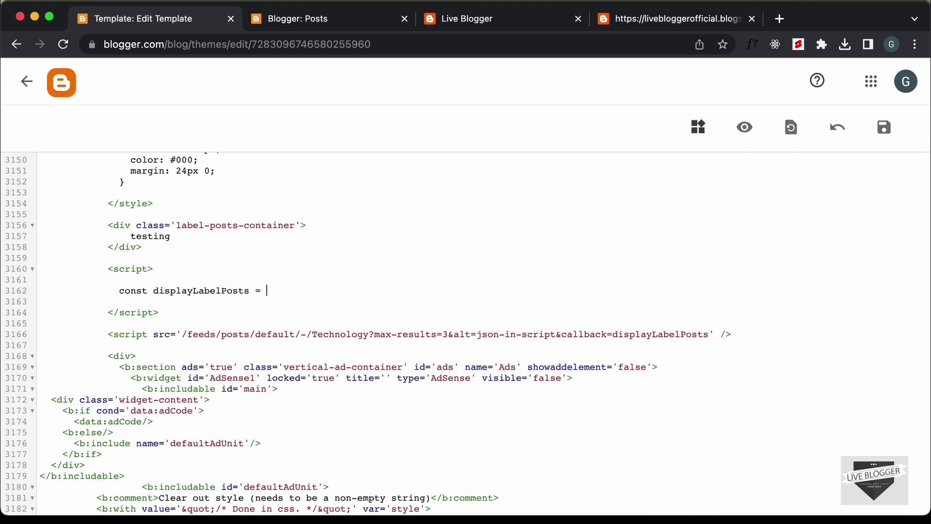
type("() => {")
key("Return")
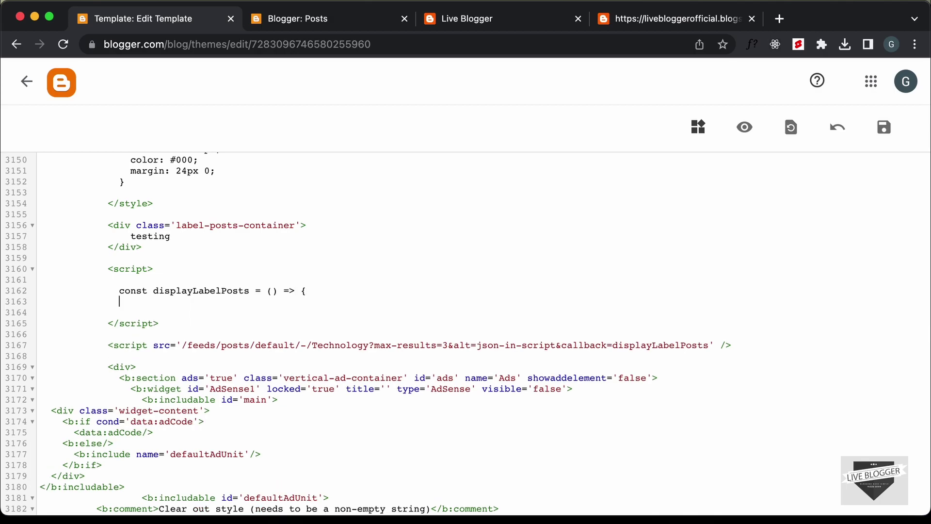
key("Return")
type("}")
key("Up")
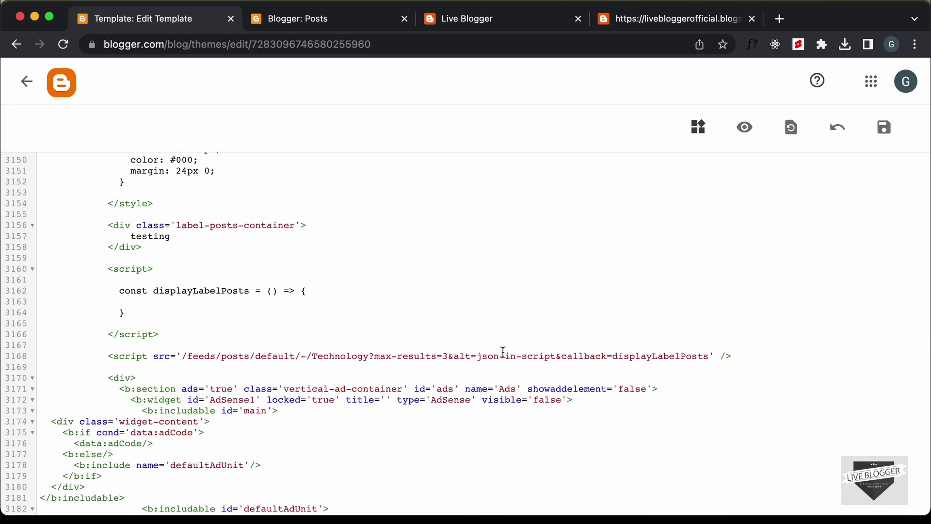
left_click_drag(476, 357, 556, 357)
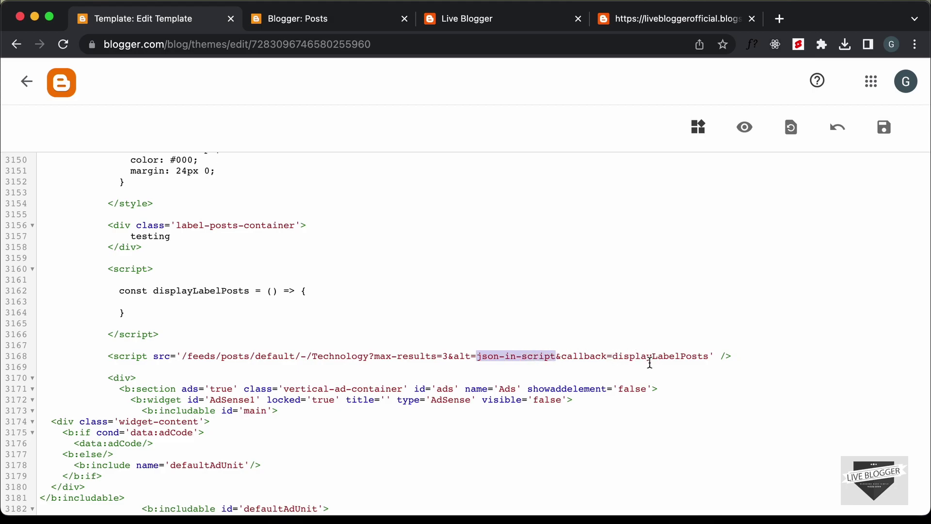
left_click(271, 291)
type("posts")
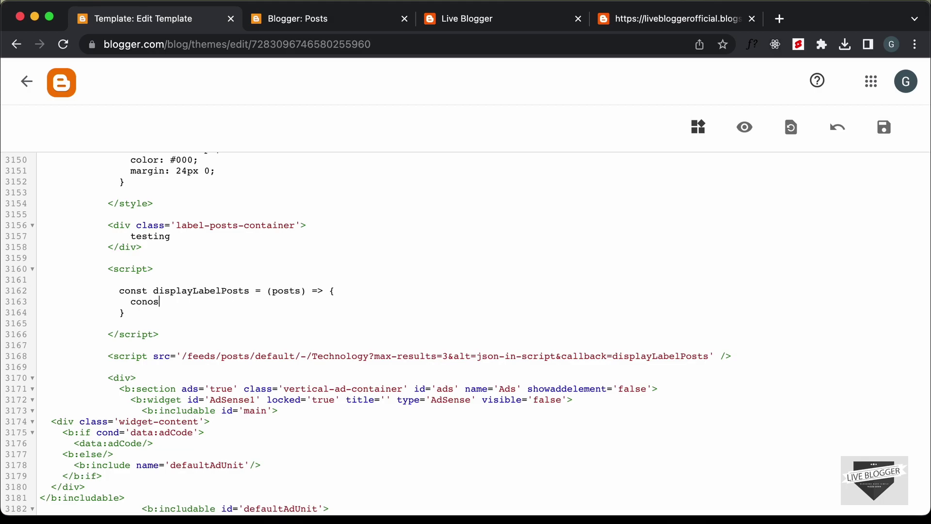
type("sole.log(posts);")
Step: After the SAXParseException on save, change both & in the feed src to &amp; and save again
left_click(883, 128)
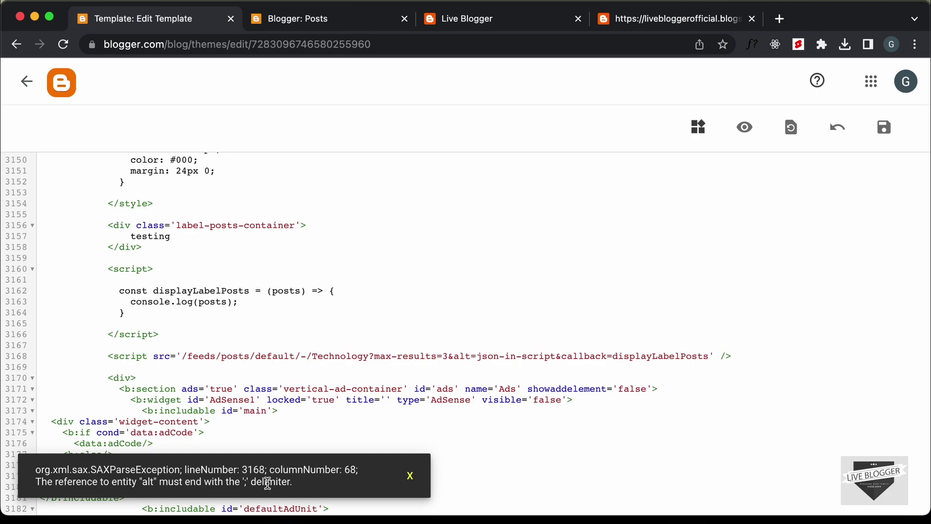
scroll(494, 371, "down", 2)
left_click(453, 301)
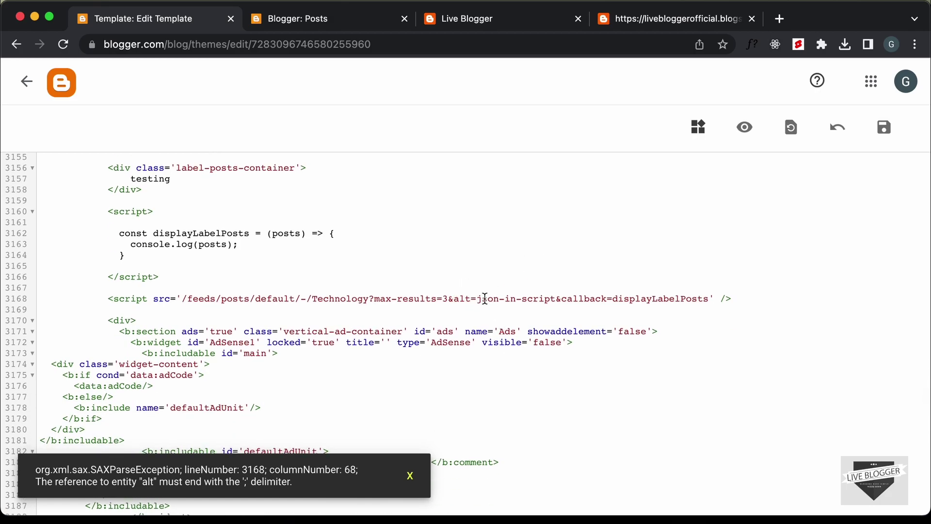
type("amp;")
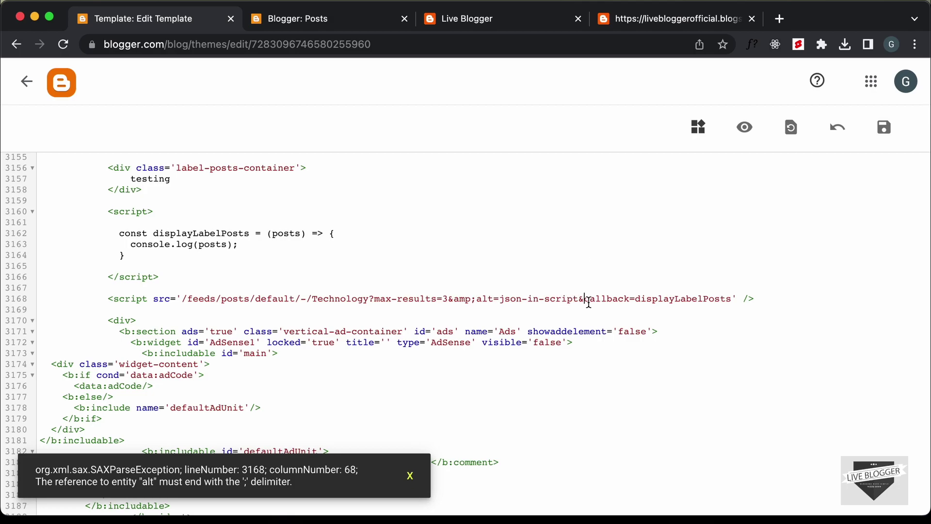
type("amp;")
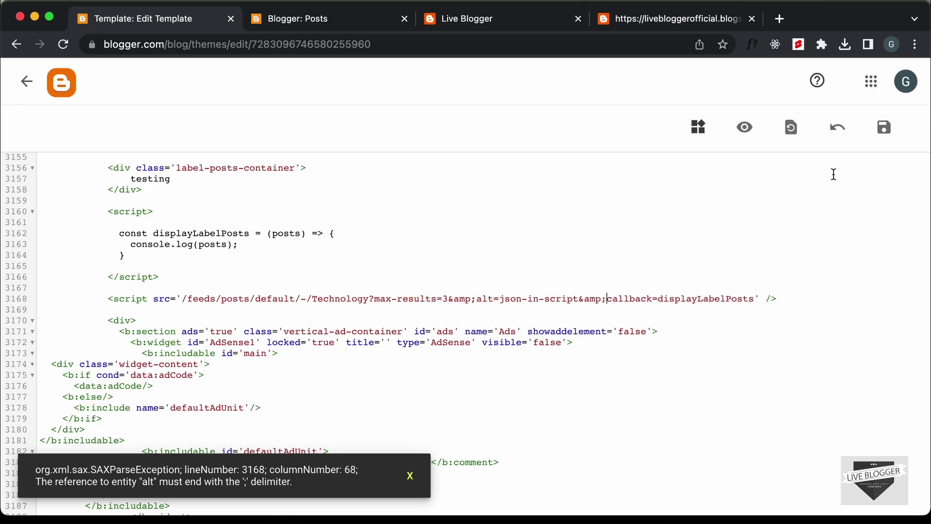
left_click(882, 132)
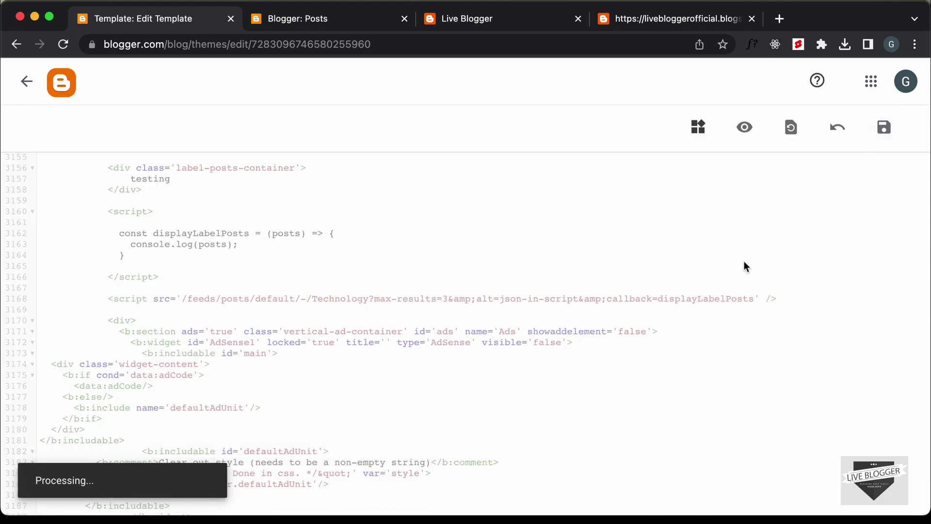
Step: Reload the live blog and open the DevTools Console via Inspect
left_click(507, 20)
left_click(63, 44)
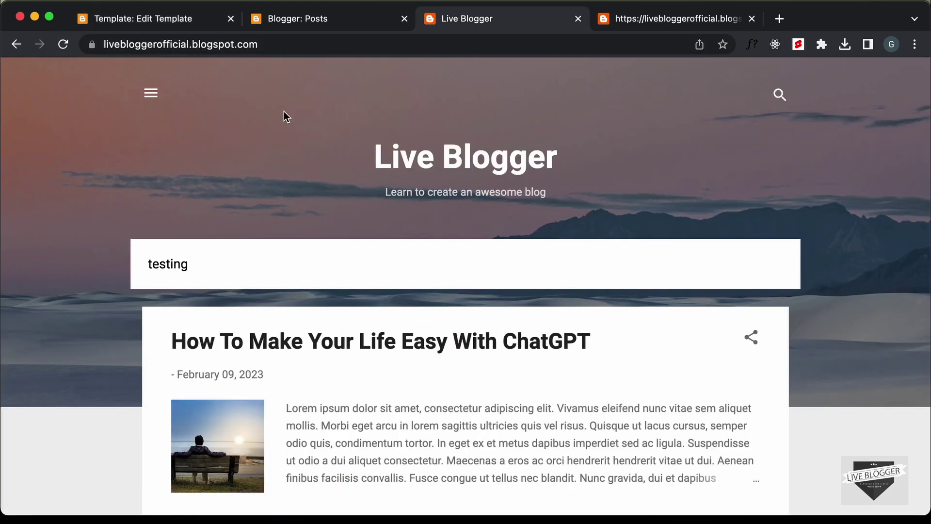
right_click(284, 111)
left_click(334, 314)
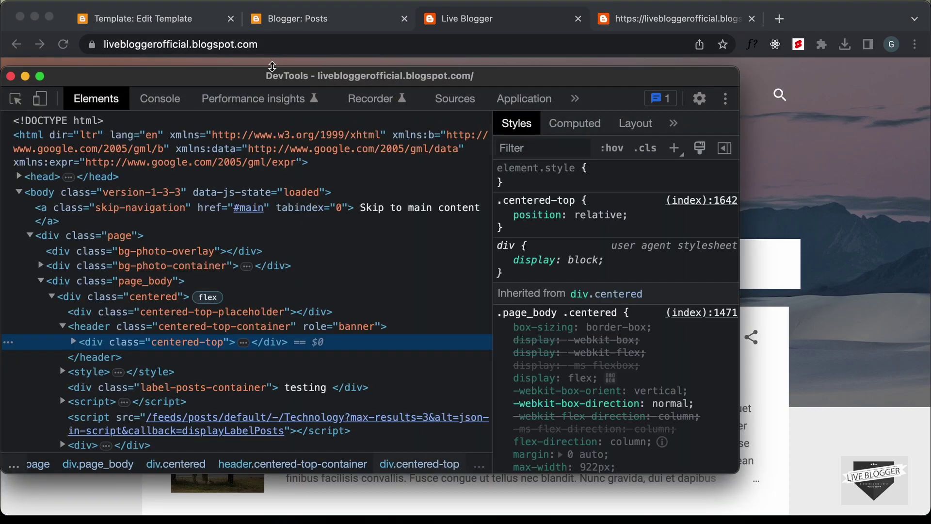
left_click(161, 98)
left_click_drag(221, 78, 444, 81)
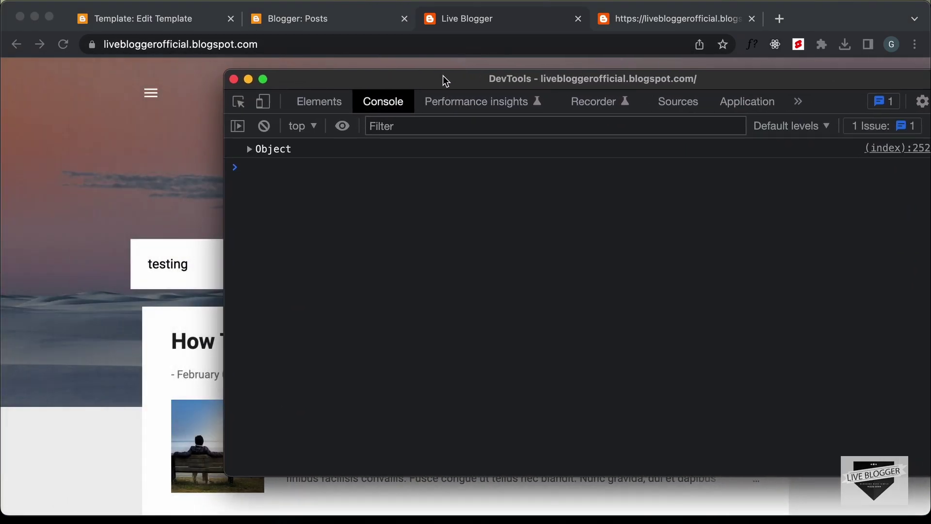
Step: Expand the logged Object > feed > entry to confirm three post entries, then hide DevTools
left_click(248, 151)
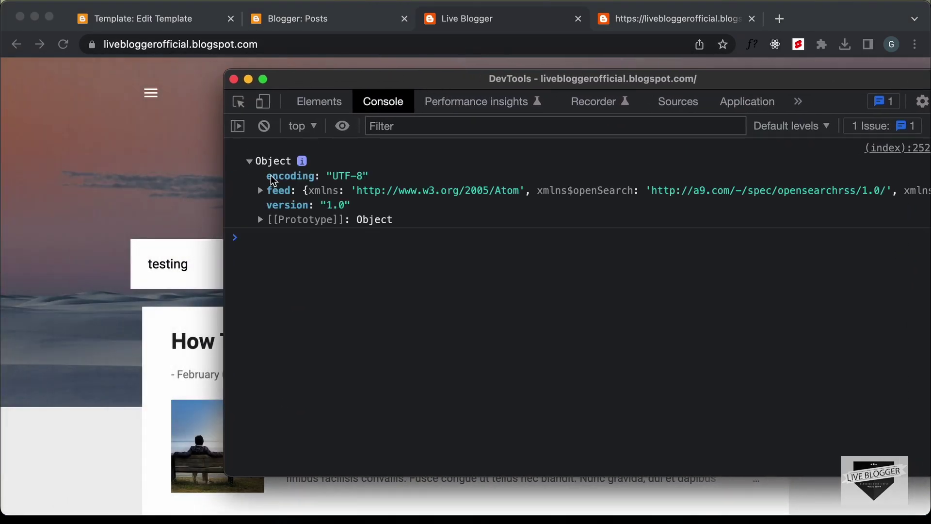
left_click(261, 191)
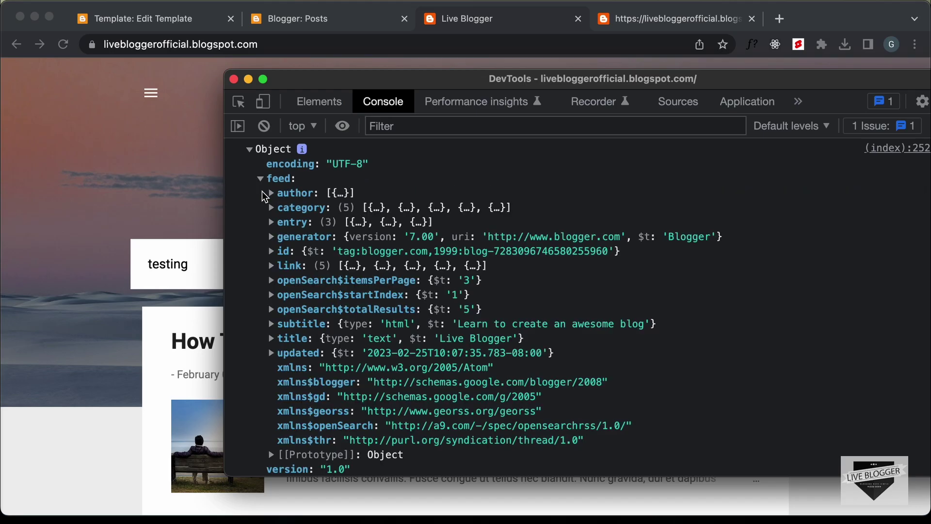
scroll(347, 292, "down", 2)
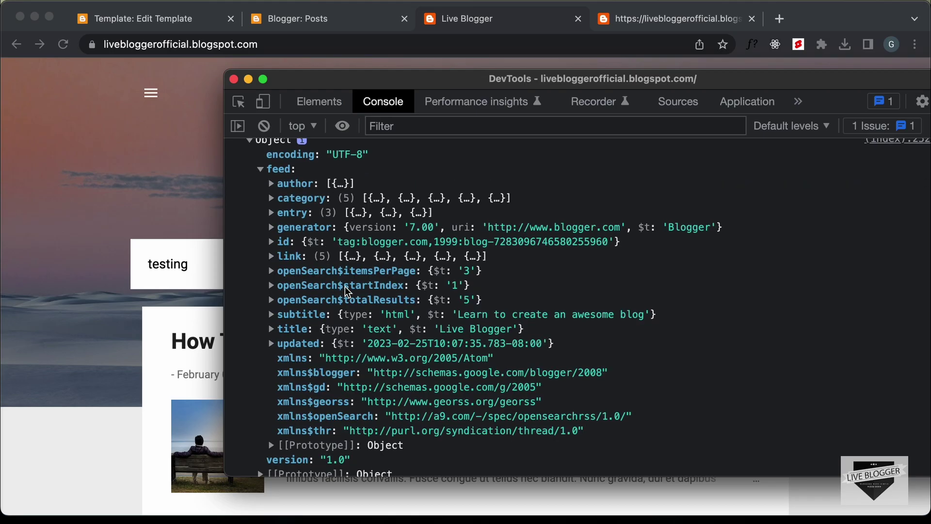
left_click(272, 199)
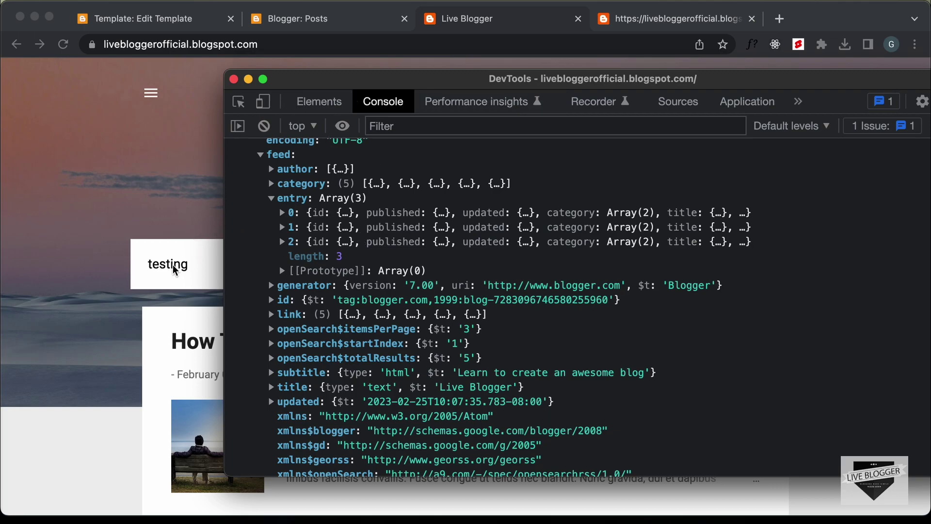
scroll(358, 170, "up", 1)
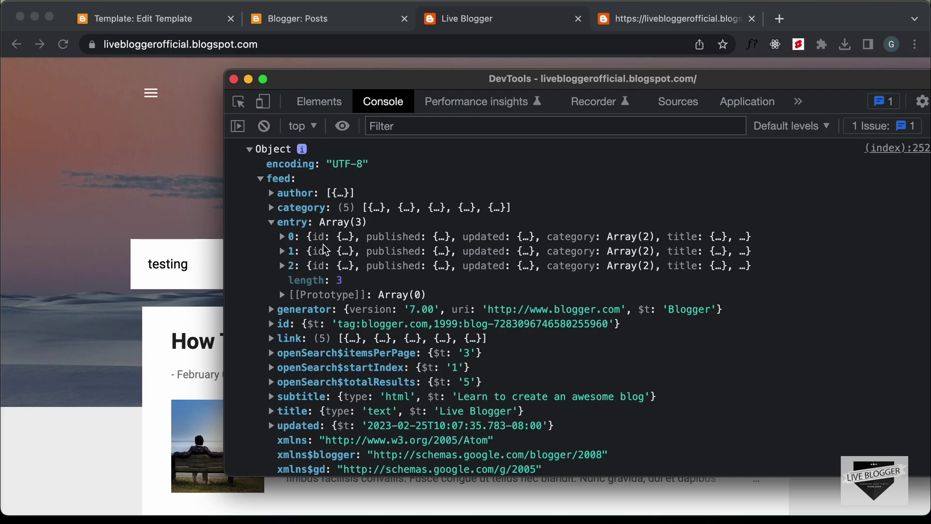
left_click(202, 226)
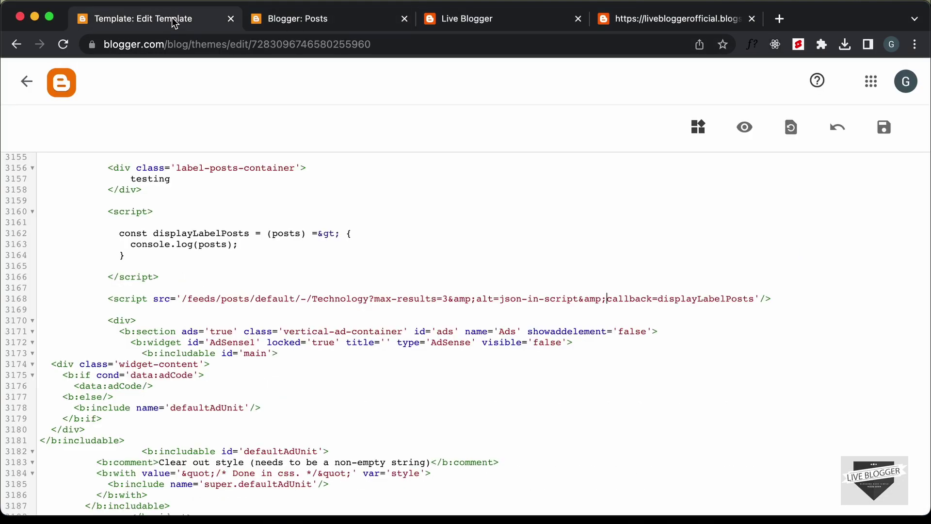
Step: Add const populateLabelPosts = (data) => { } above displayLabelPosts in the theme script
left_click(177, 20)
scroll(296, 267, "down", 2)
scroll(231, 233, "up", 2)
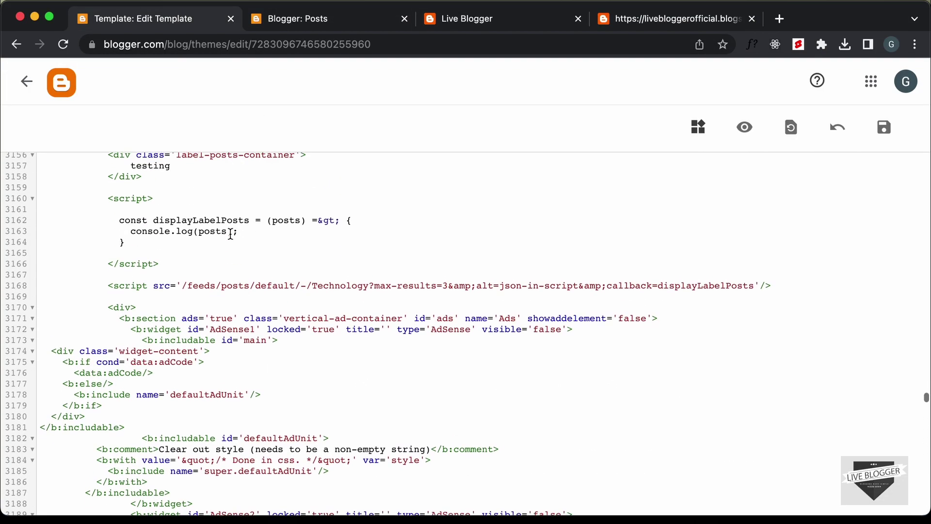
left_click(256, 243)
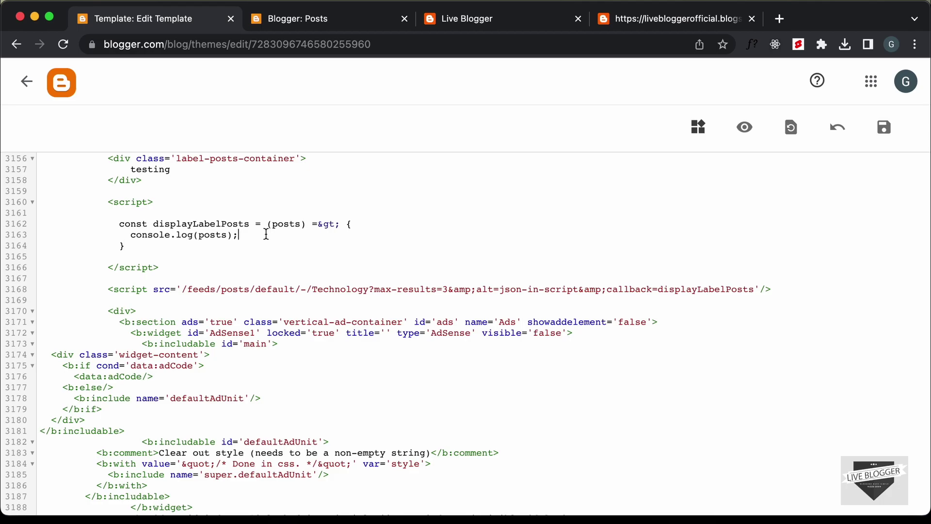
key("Up")
key("Up")
key("Return")
key("Return")
type("const ")
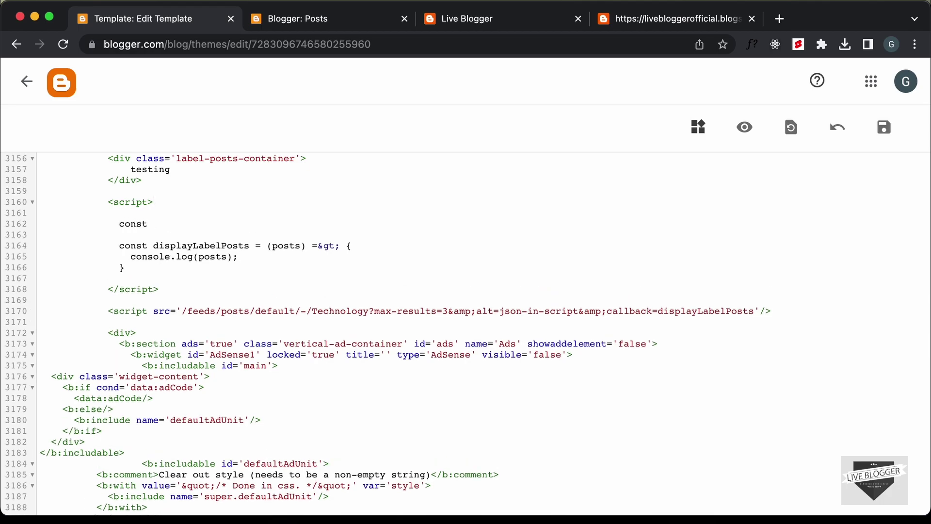
type("populateLabelPosts = ")
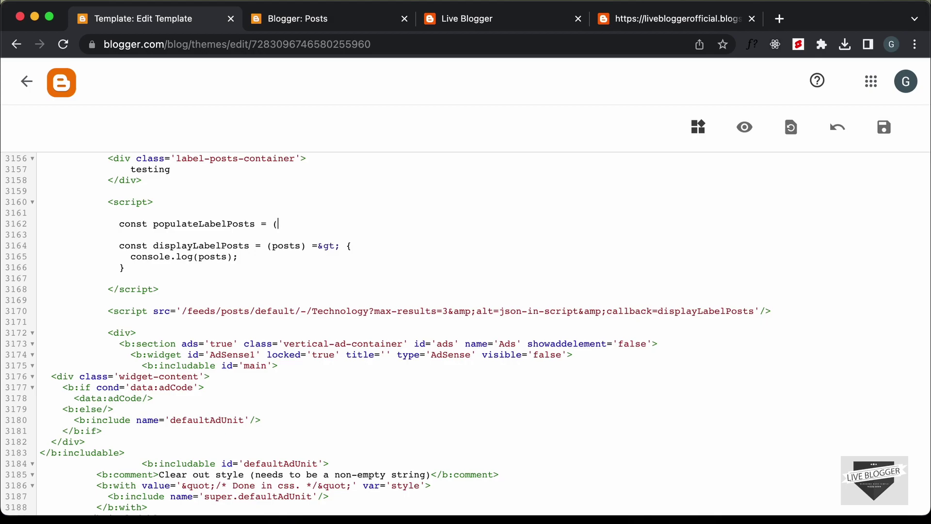
type("(data) => {")
key("Return")
Step: Begin a populateLabelPosts call after console.log(posts), with the editor zoomed to 110%
left_click(252, 278)
key("Return")
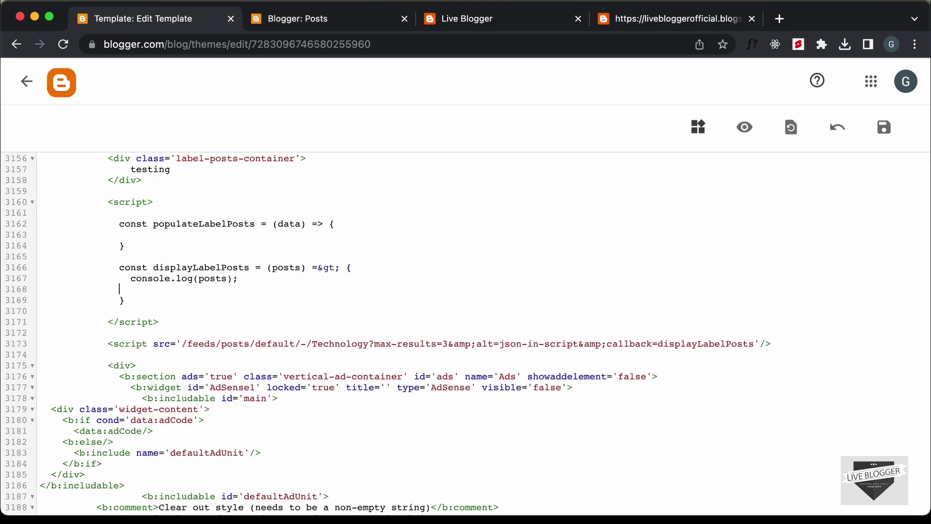
key("super+equal")
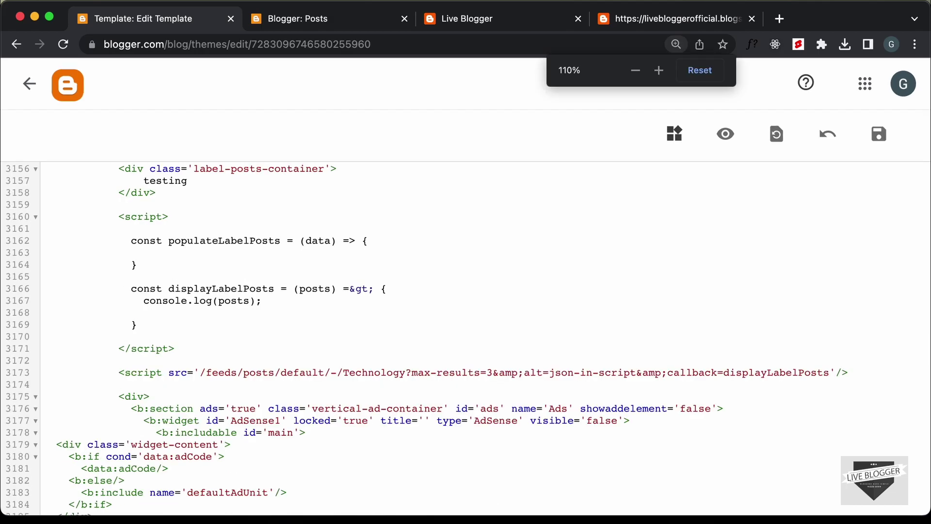
type("populateLable")
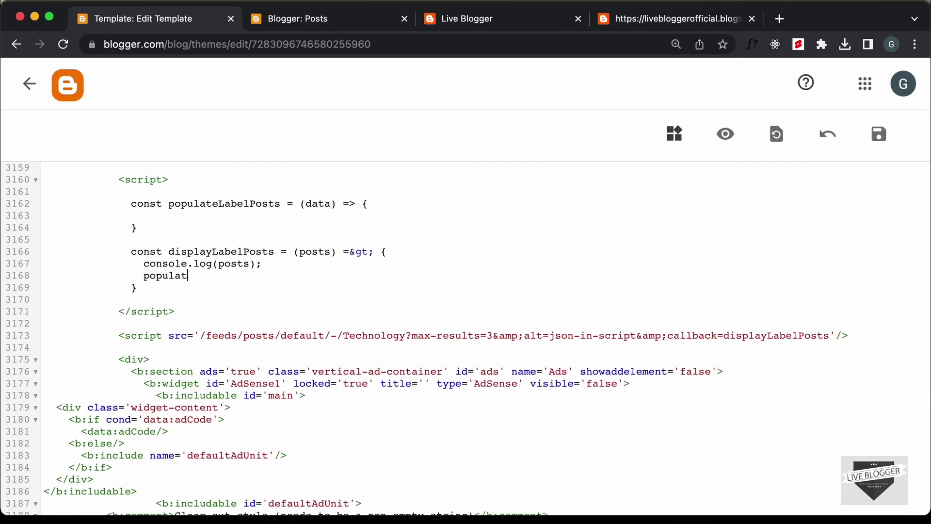